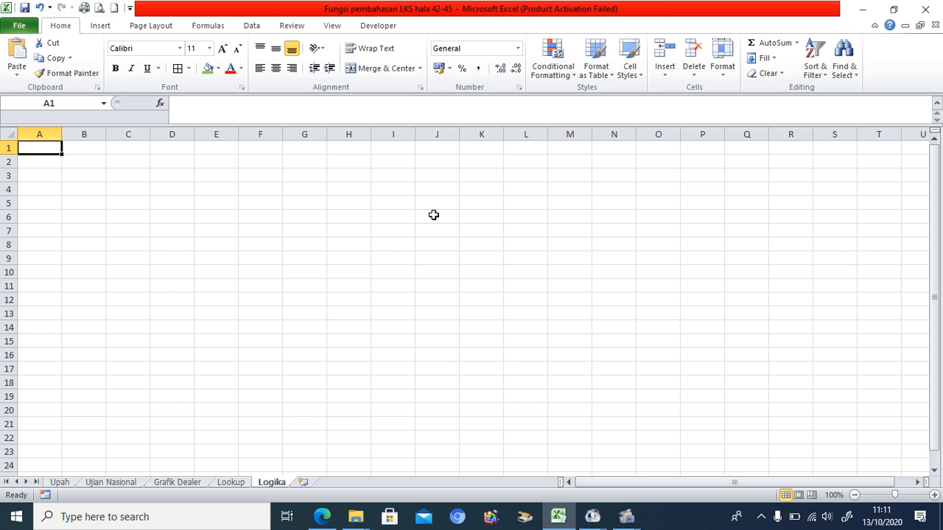
- Enter the title NILAI KELULUSAN SISWA SMK in cell A1
type("N")
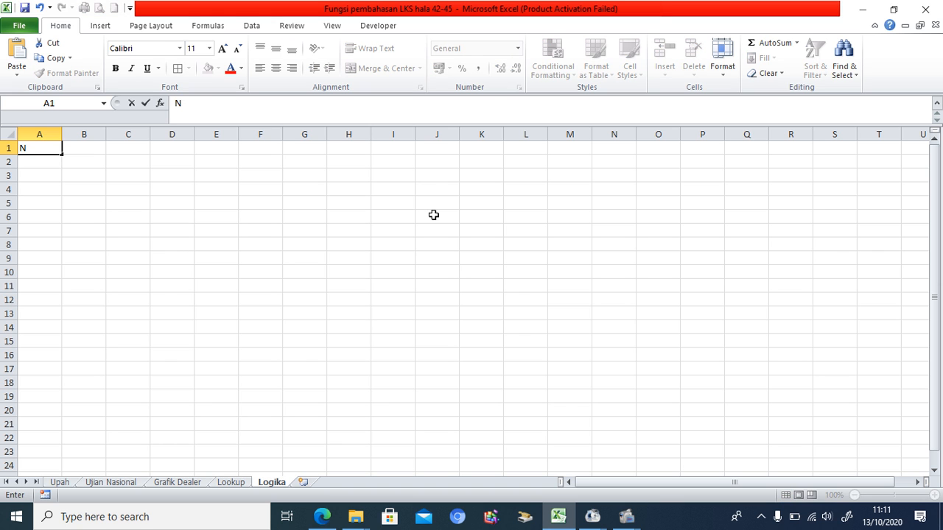
type("ILAI KELULUS")
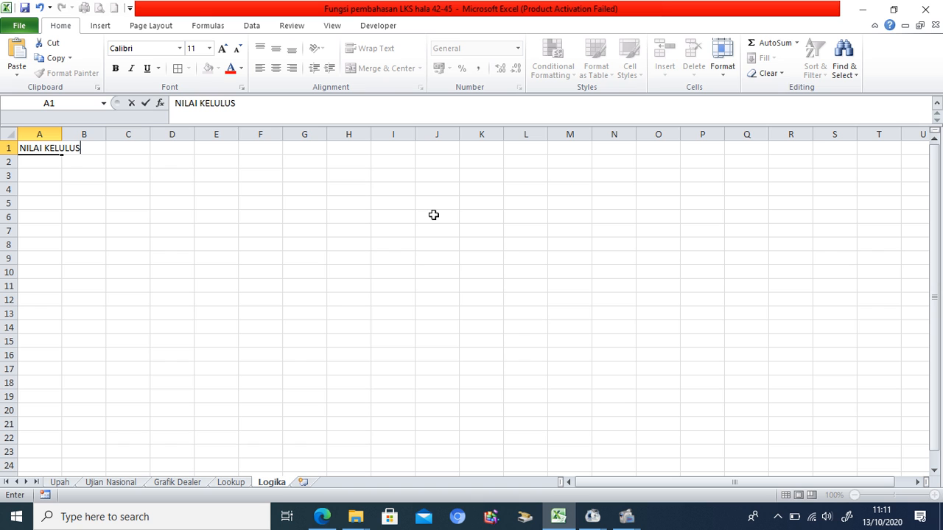
type("AN SISWA SMK")
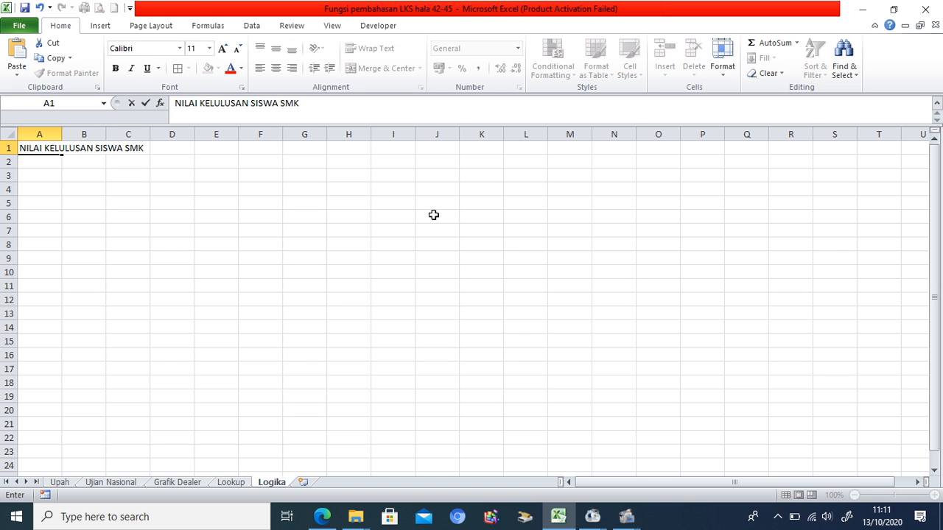
key("Return")
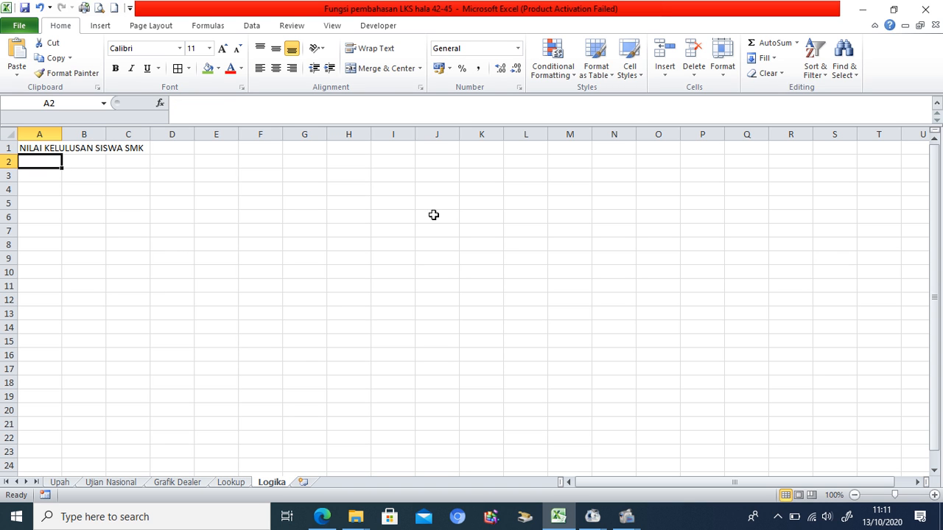
- Enter the column headers NAMA, NILAI and ABSEN in cells A3 to C3
key("Return")
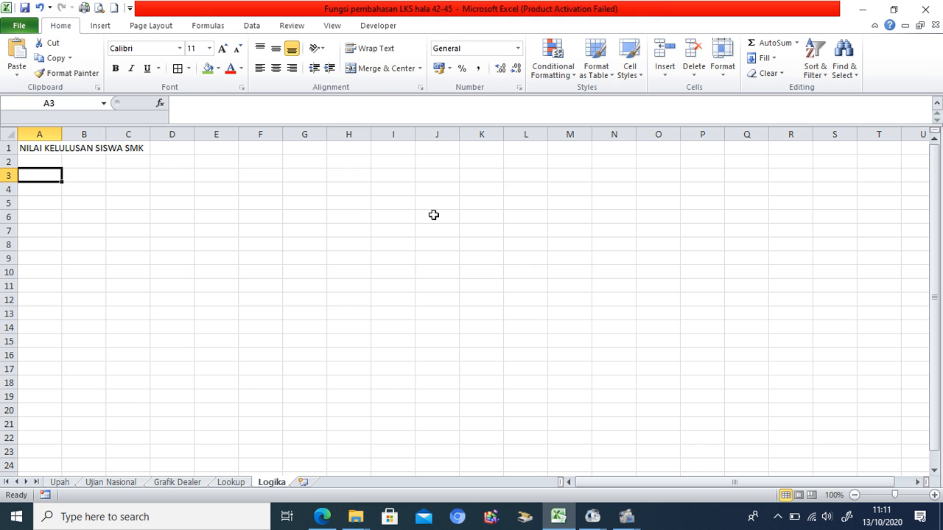
type("NAMA")
key("Tab")
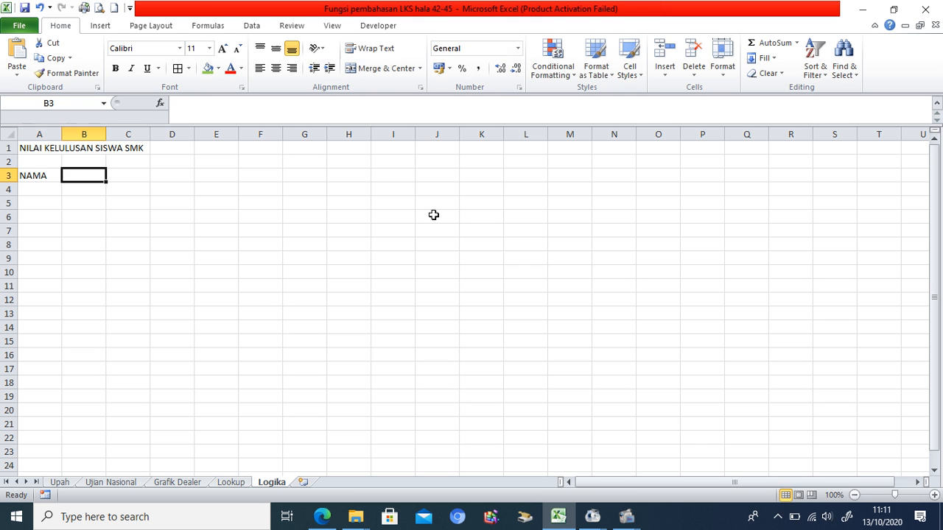
type("NILAI")
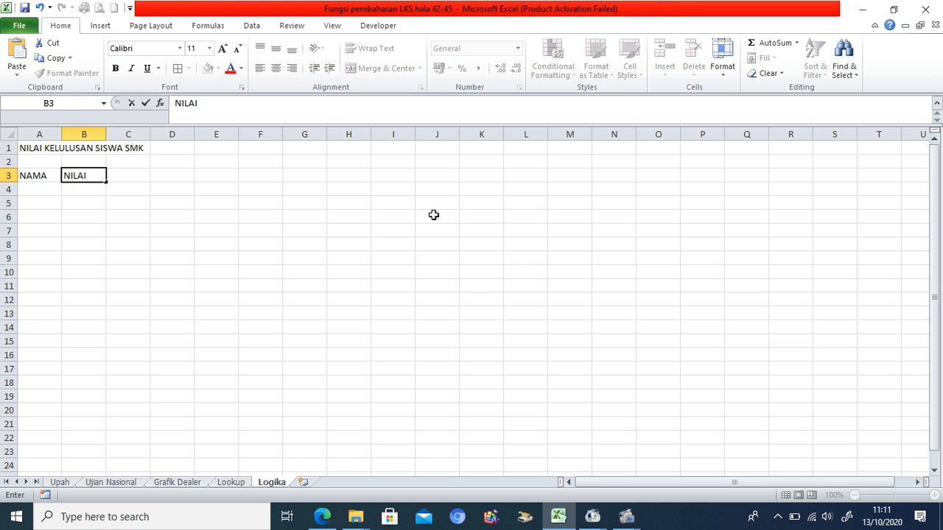
key("Tab")
type("ABSE")
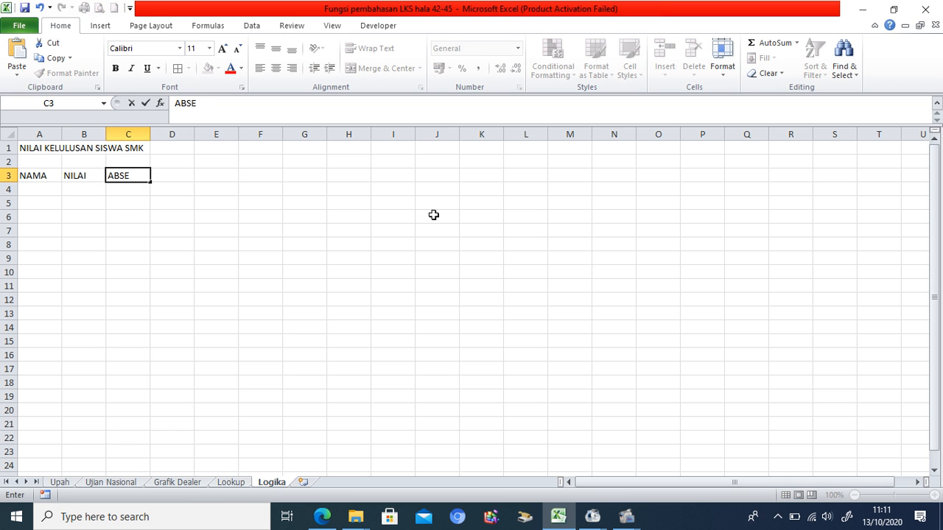
type("N")
key("Tab")
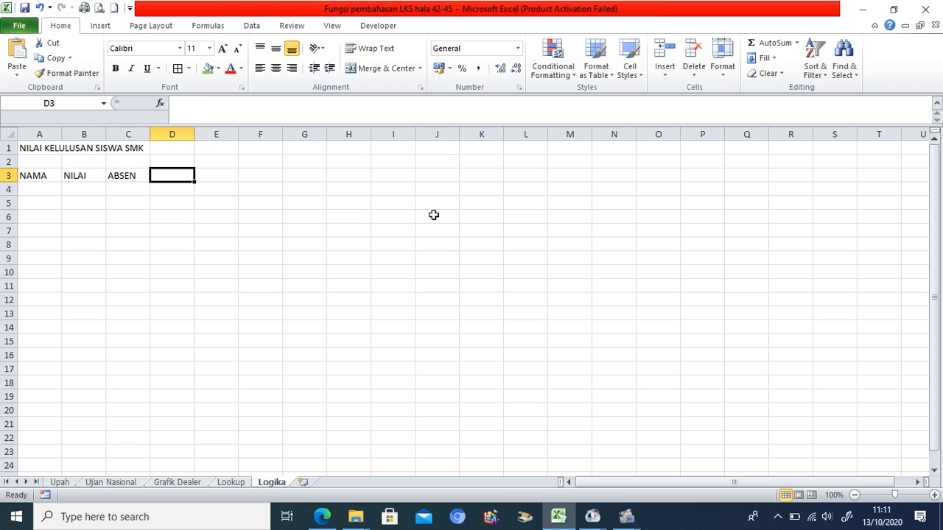
- Continue the header row with KELULUSAN, PREDIKAT, HASIL and SARAN in cells D3 to G3
type("KE")
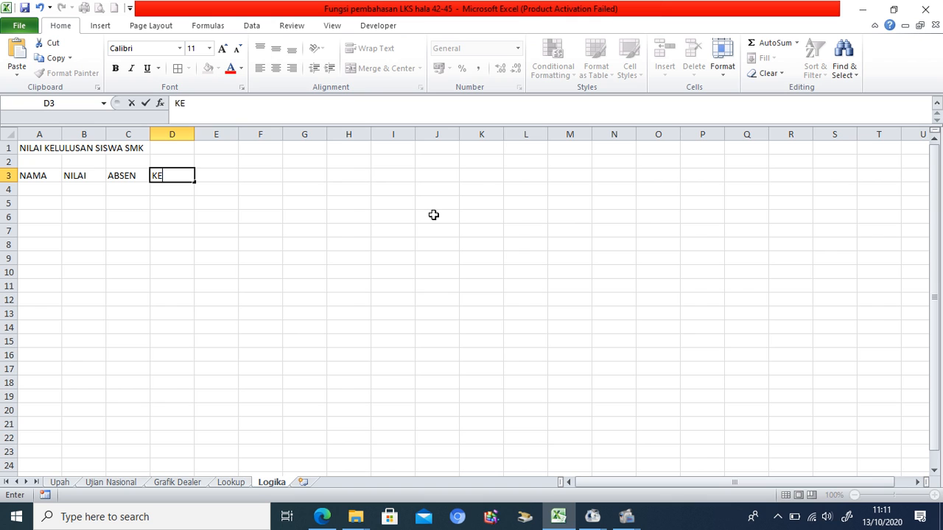
type("LULUSAN")
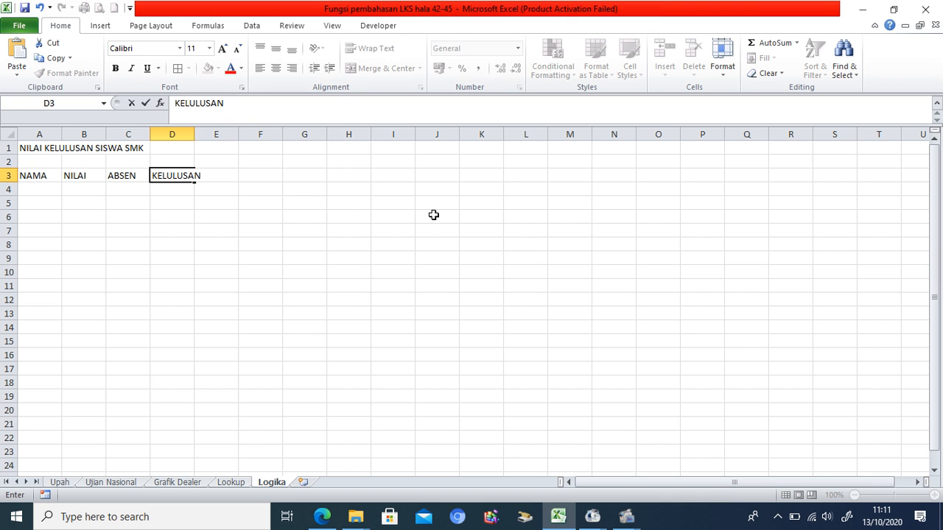
key("Tab")
type("PREDIKAT")
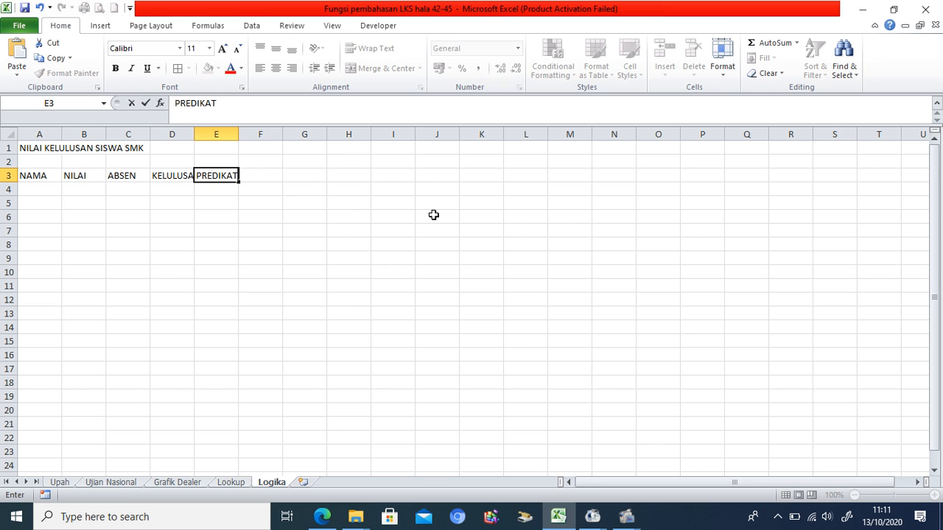
key("Tab")
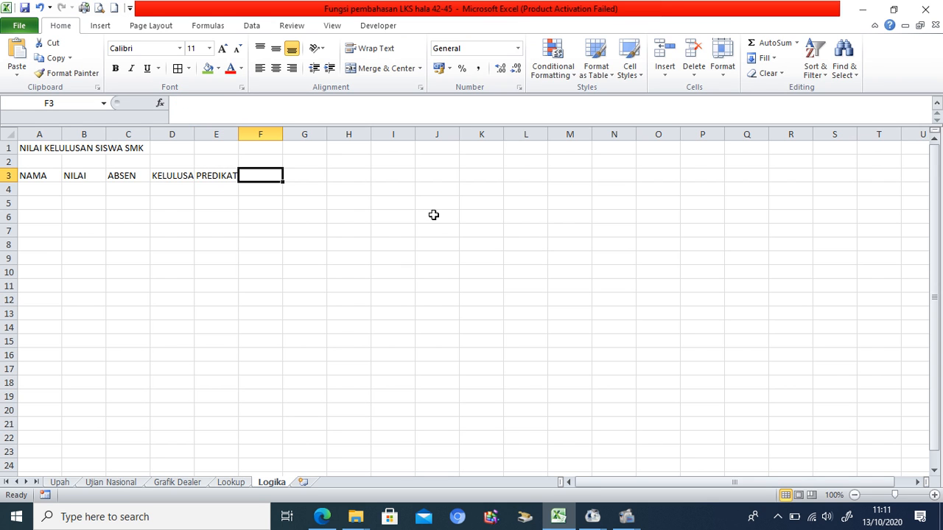
type("HASIL")
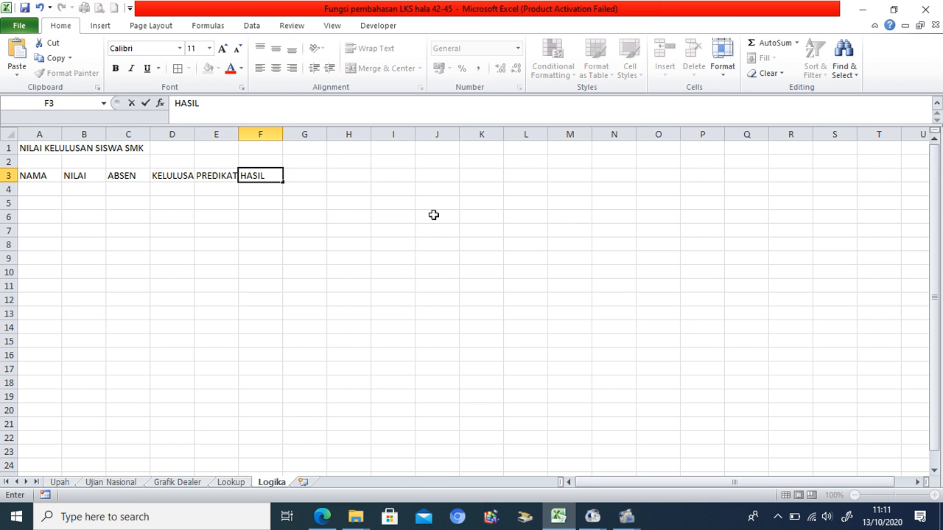
key("Tab")
type("SARAN")
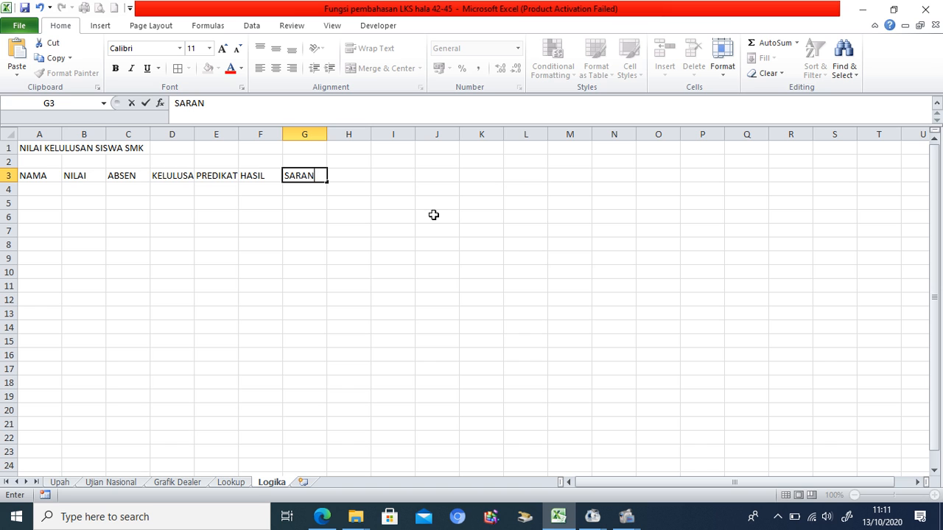
left_click(308, 243)
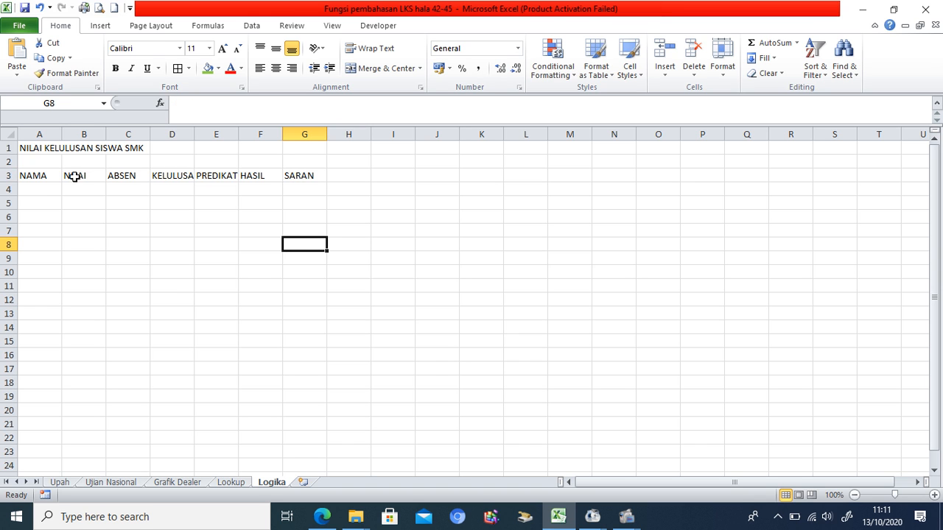
- Fill the NAMA column with the five students' first names in cells A4 to A8
left_click(34, 189)
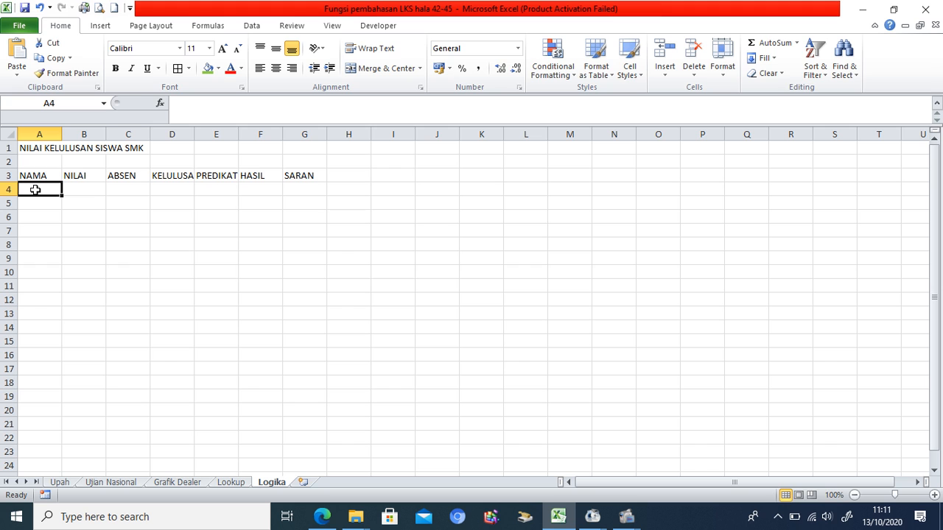
type("Faisal")
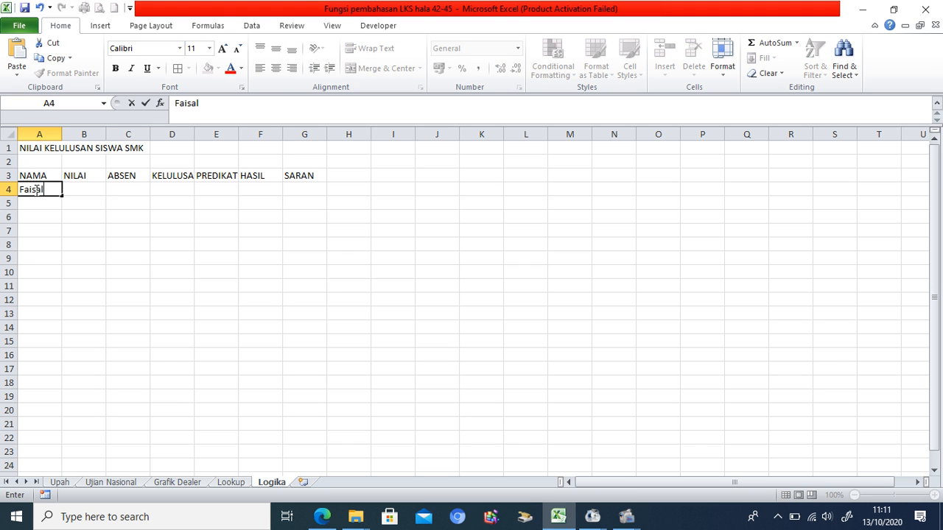
key("Return")
type("Y")
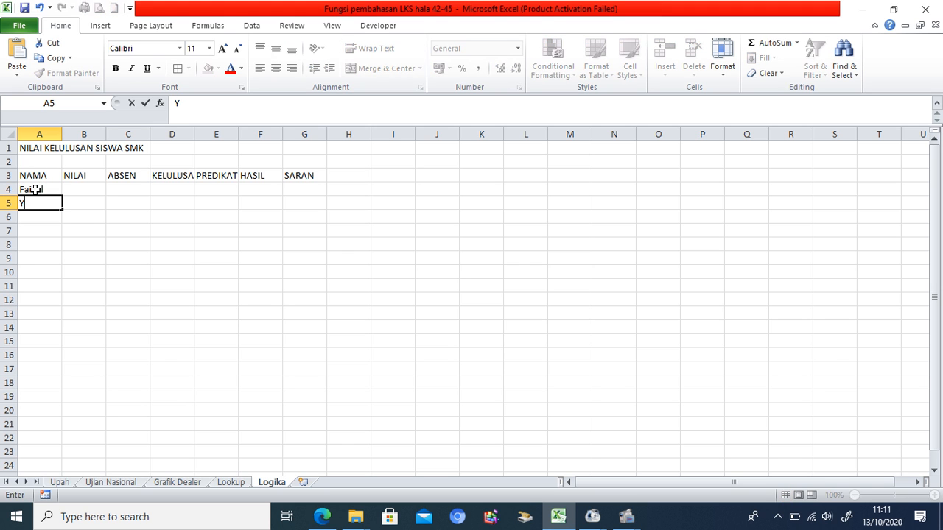
type("ossy")
key("Return")
type("Marni")
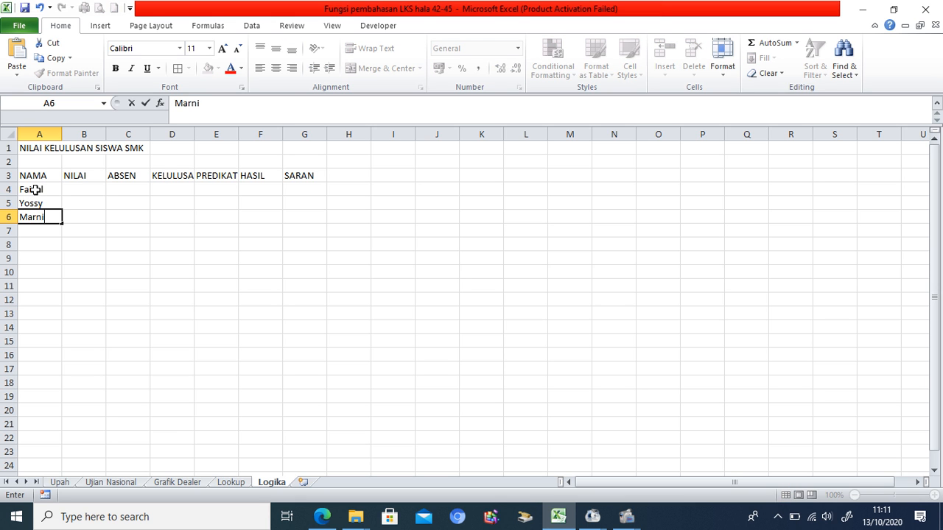
key("Return")
type("Albert")
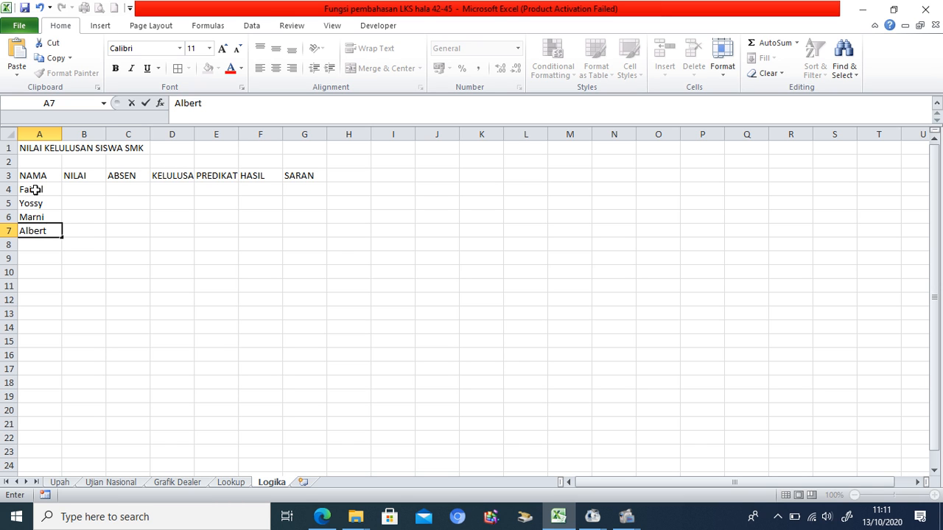
key("Return")
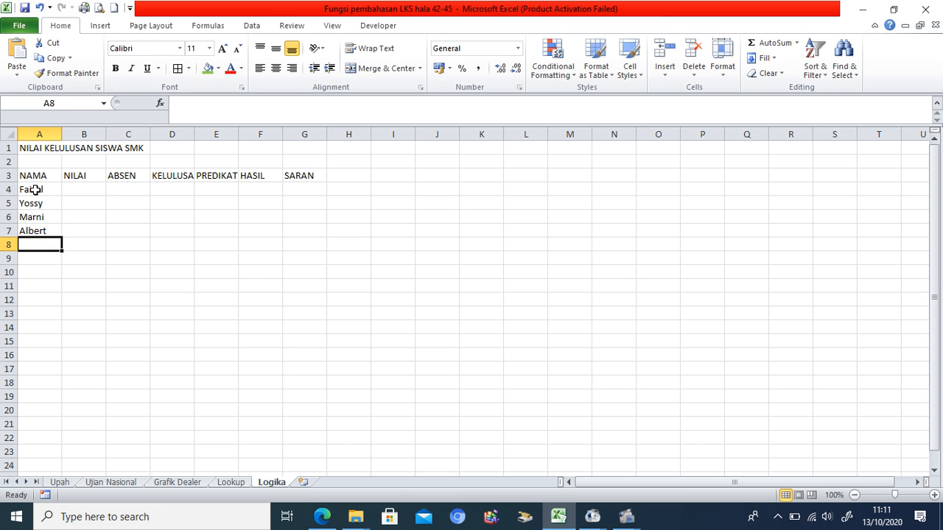
type("Luna")
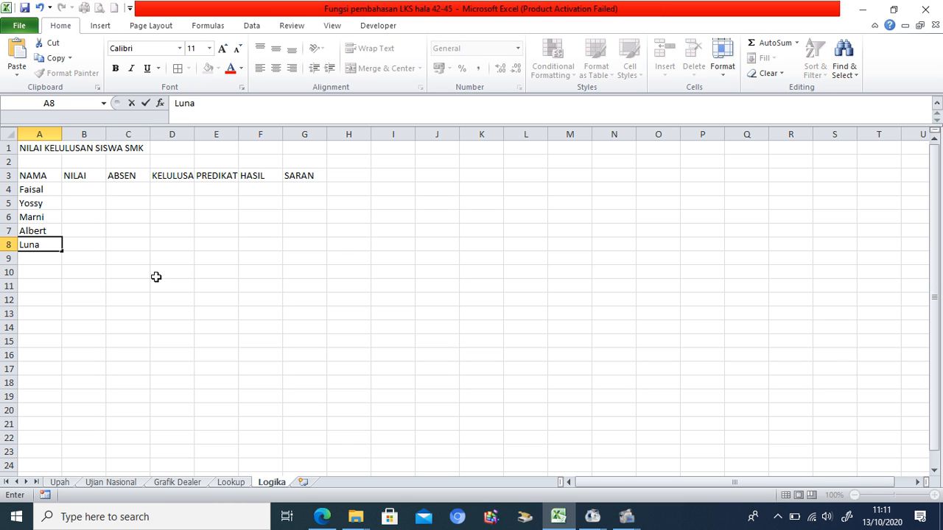
- Apply all borders to A3:G8 and format the header row A3:G3 as centred, bold and filled green
left_click_drag(43, 177, 322, 240)
left_click(184, 70)
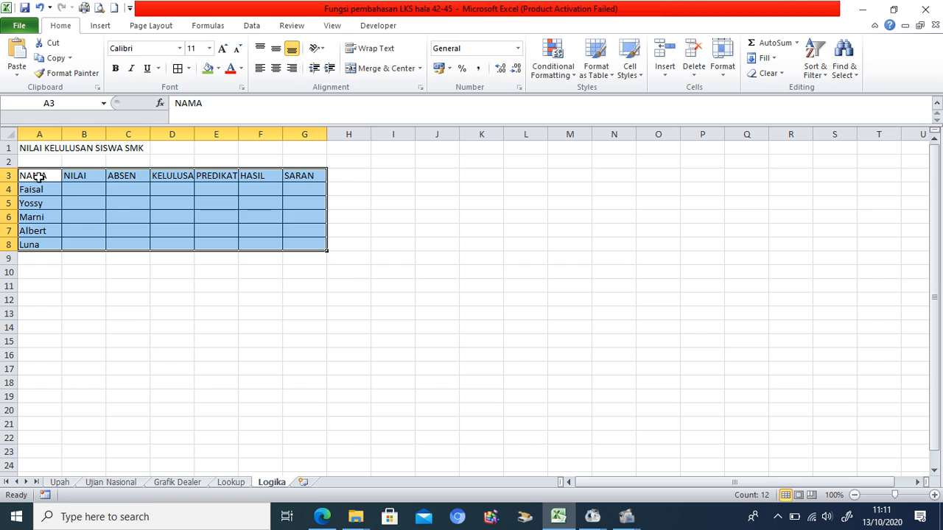
left_click_drag(38, 178, 287, 178)
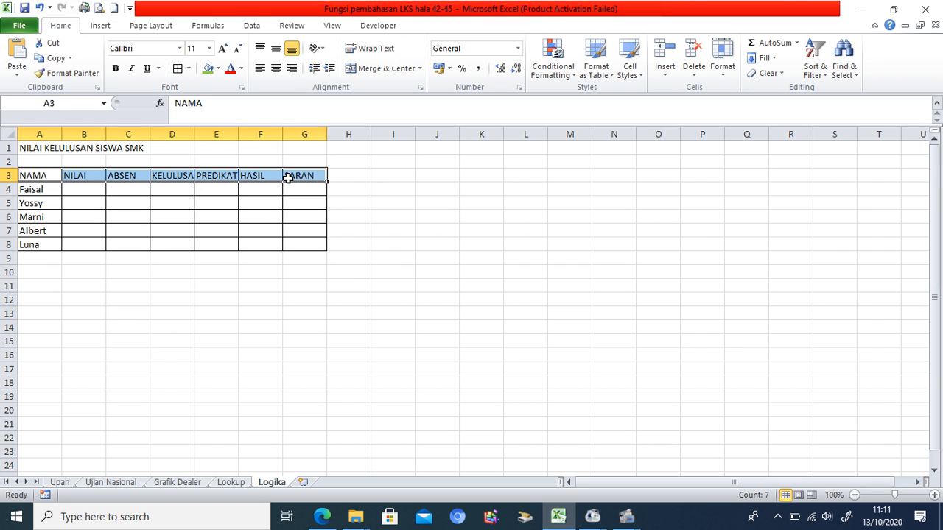
left_click(275, 68)
left_click(115, 68)
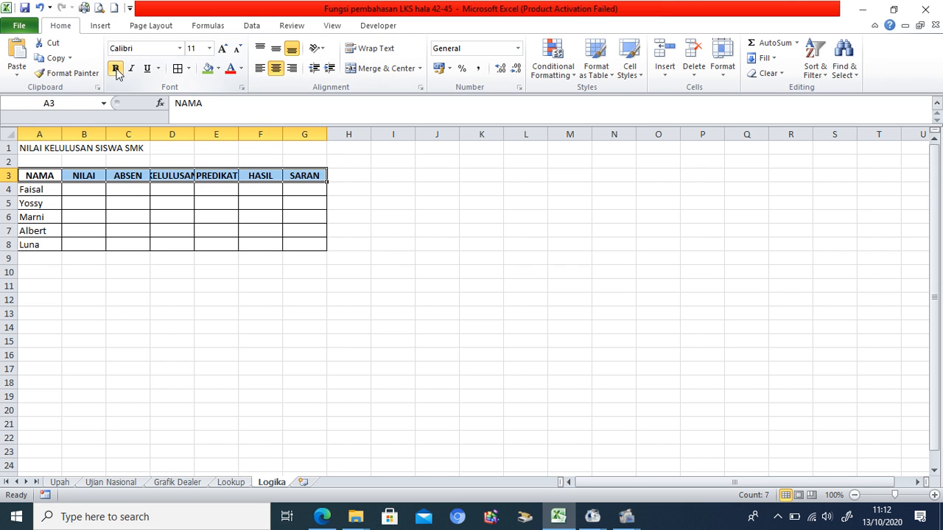
left_click(208, 70)
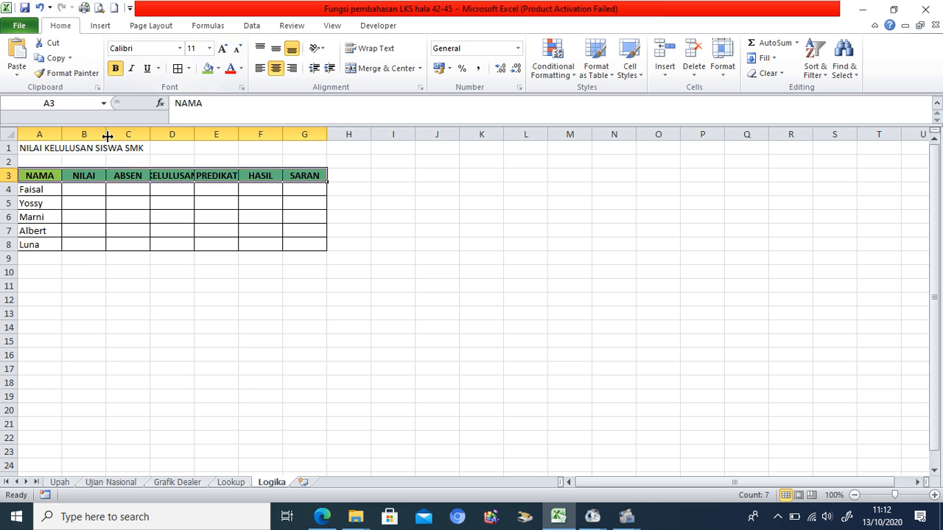
- Widen columns B to G equally so that the KELULUSAN header fits its cell
left_click_drag(89, 134, 346, 134)
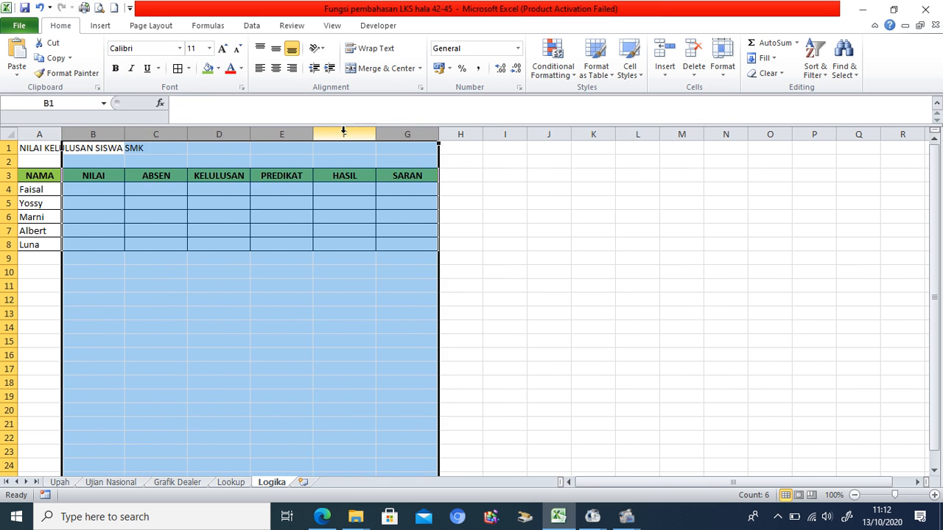
left_click(109, 218)
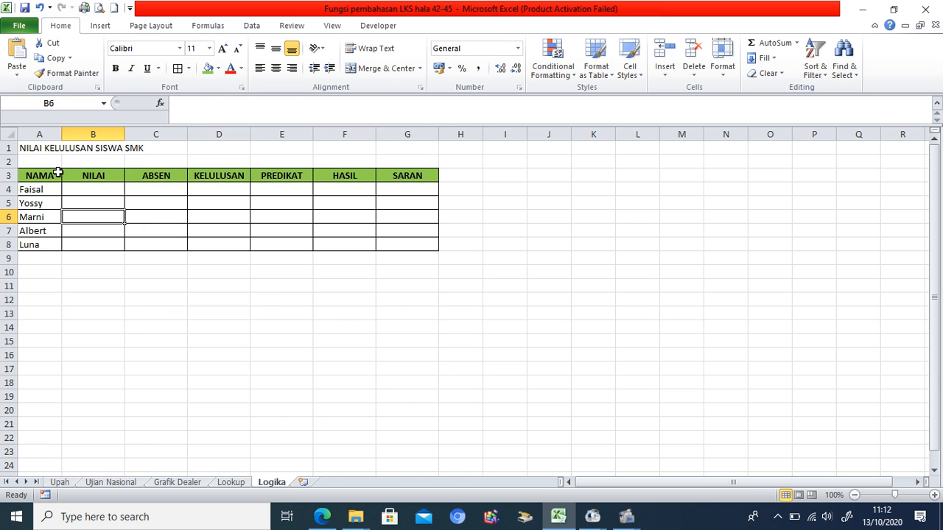
- Merge and centre the title across A1:G1, make it bold and fill it with yellow
left_click_drag(28, 148, 398, 147)
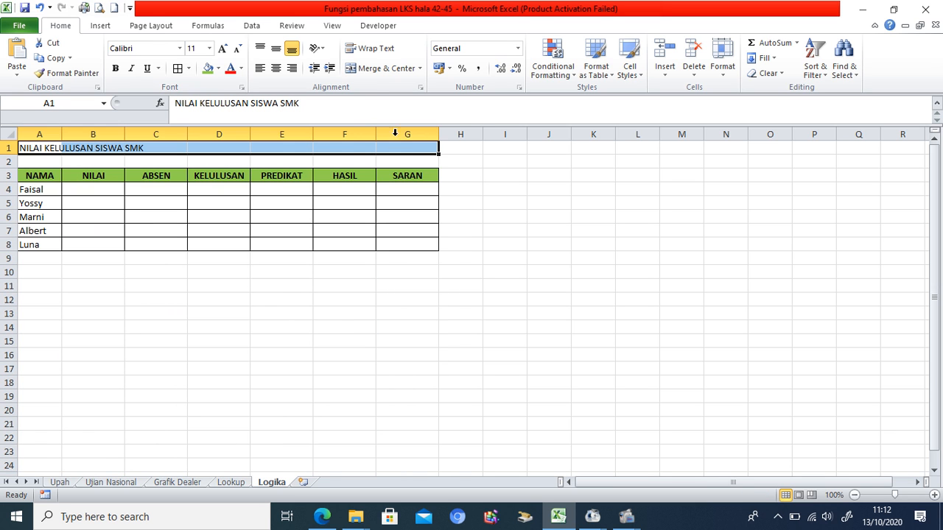
left_click(361, 69)
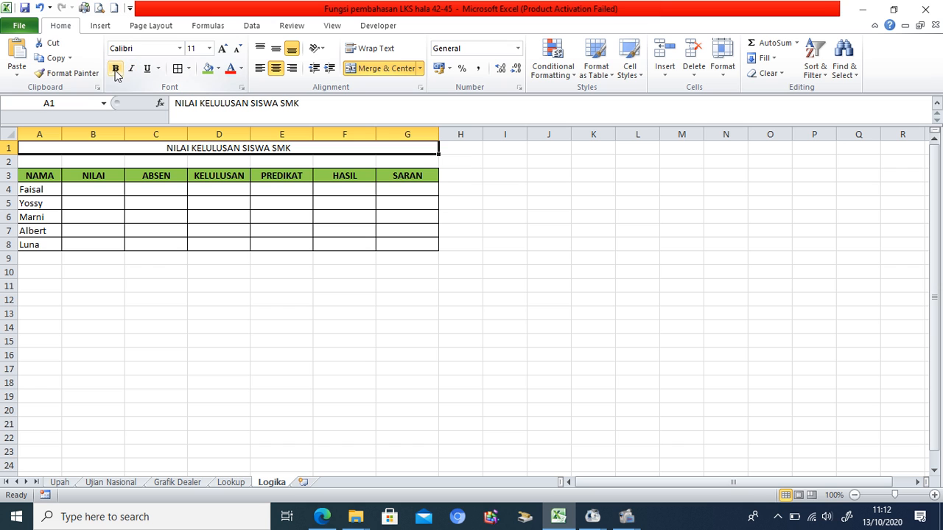
left_click(115, 68)
left_click(219, 68)
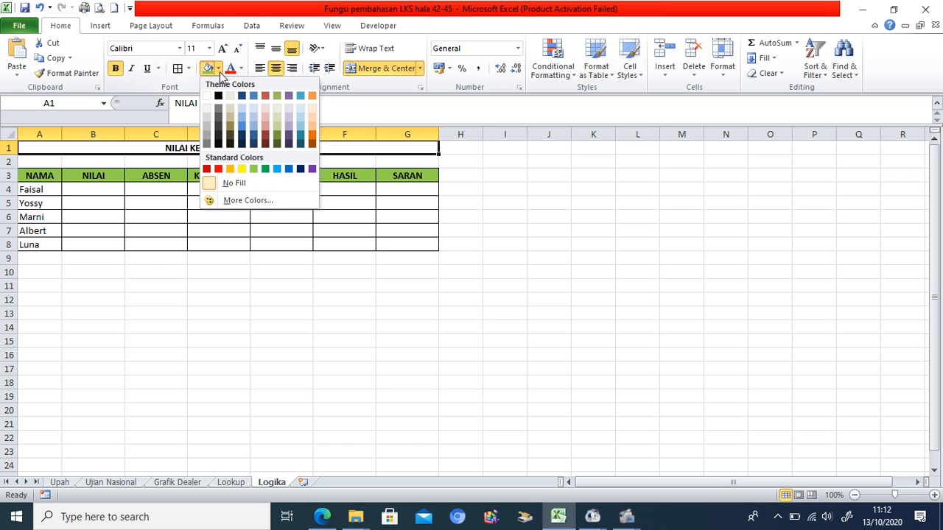
left_click(242, 170)
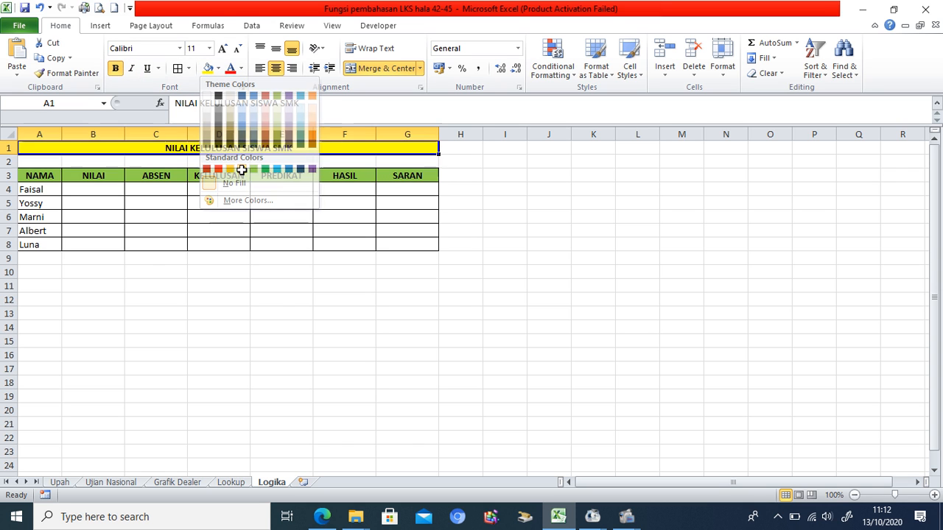
left_click(280, 295)
- Fill the NILAI column in cells B4 to B8 with the scores 85, 70, 90, 65 and 80
left_click(93, 190)
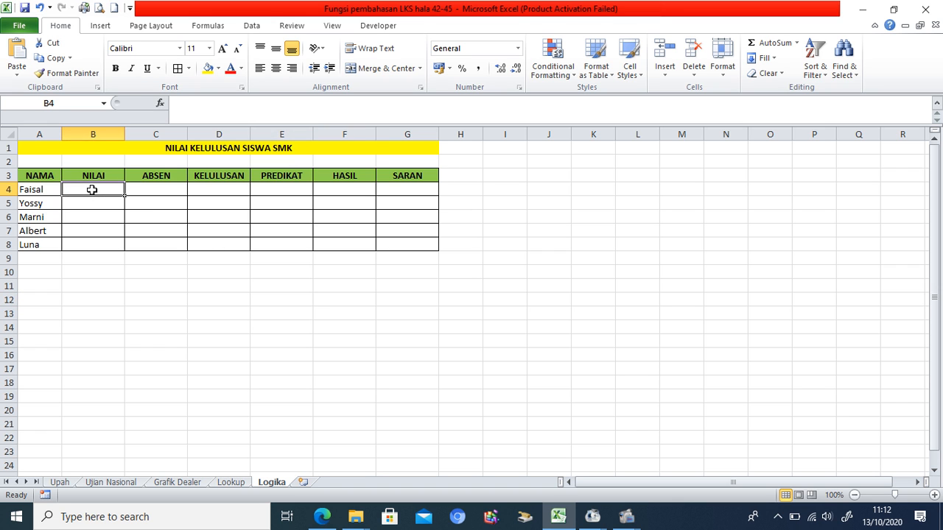
type("85")
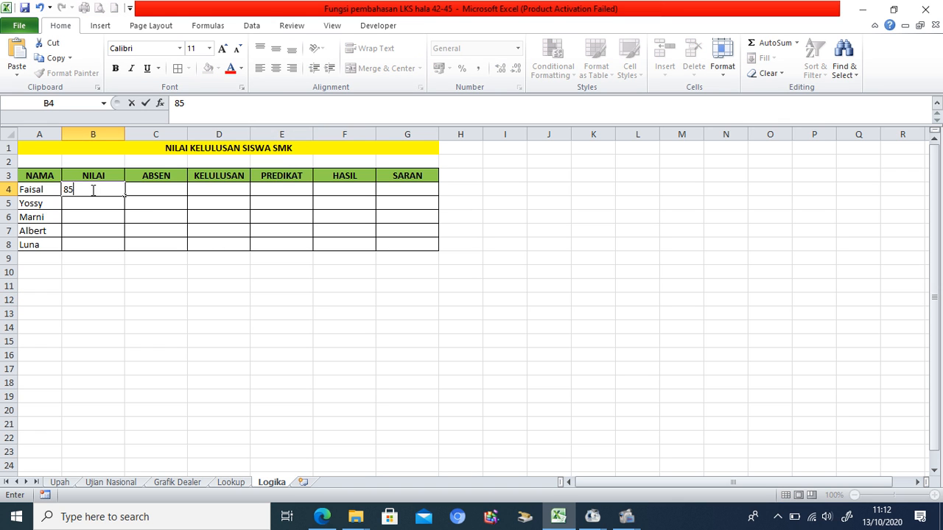
key("Return")
type("70")
key("Return")
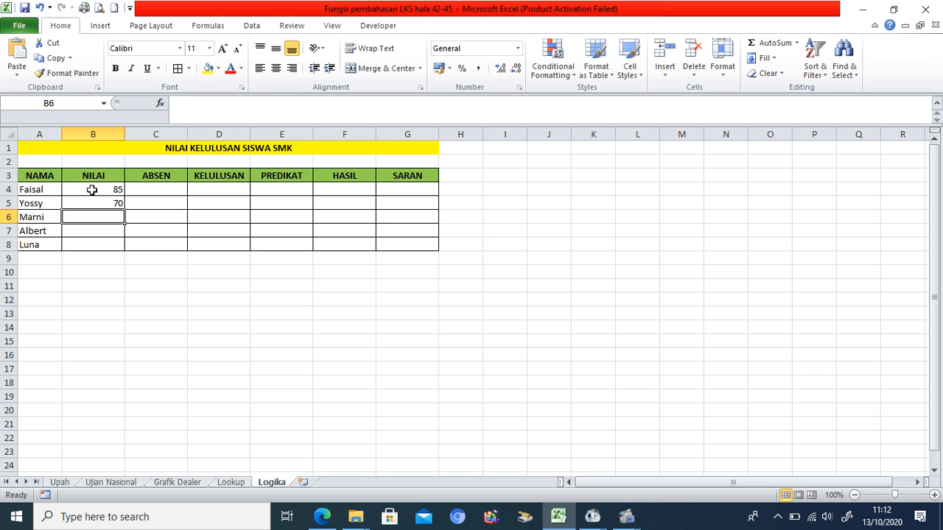
type("90")
key("Return")
type("65")
key("Return")
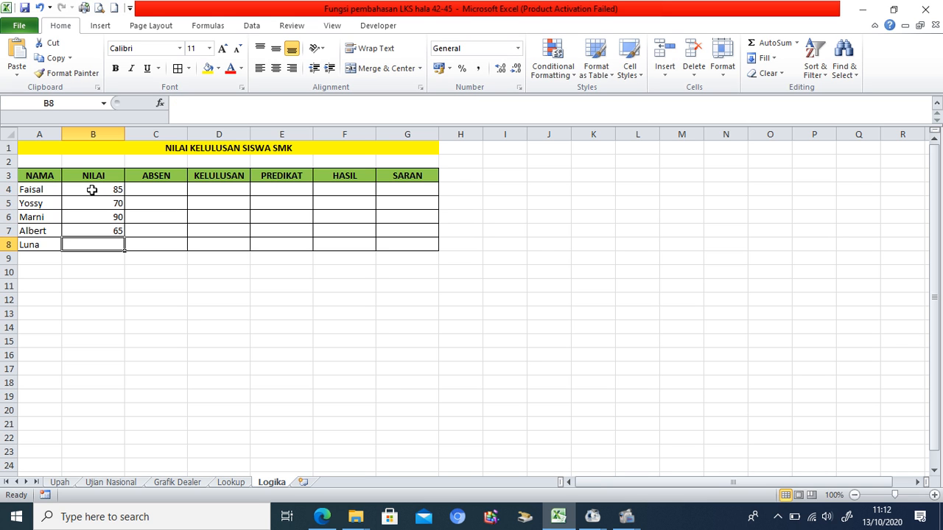
type("80")
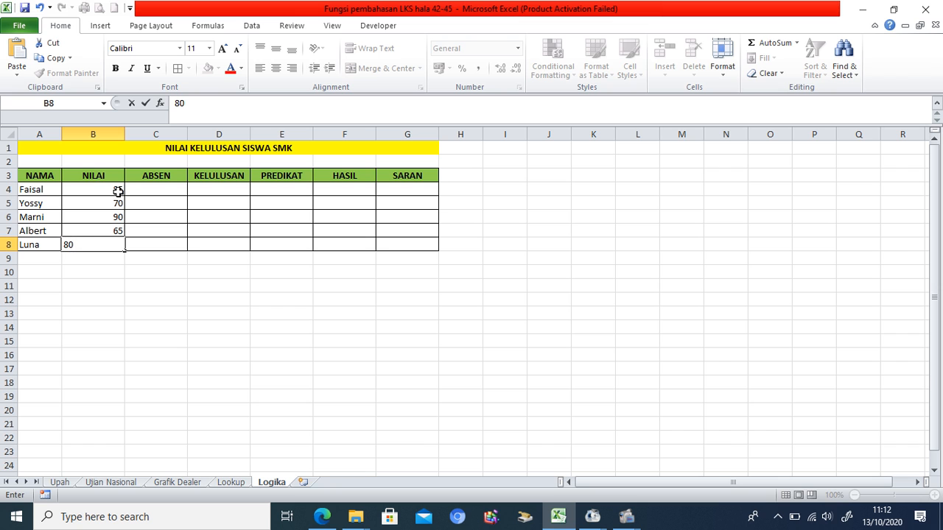
- Fill the ABSEN column with B in cell C4 and A in cells C5 to C8
left_click(141, 187)
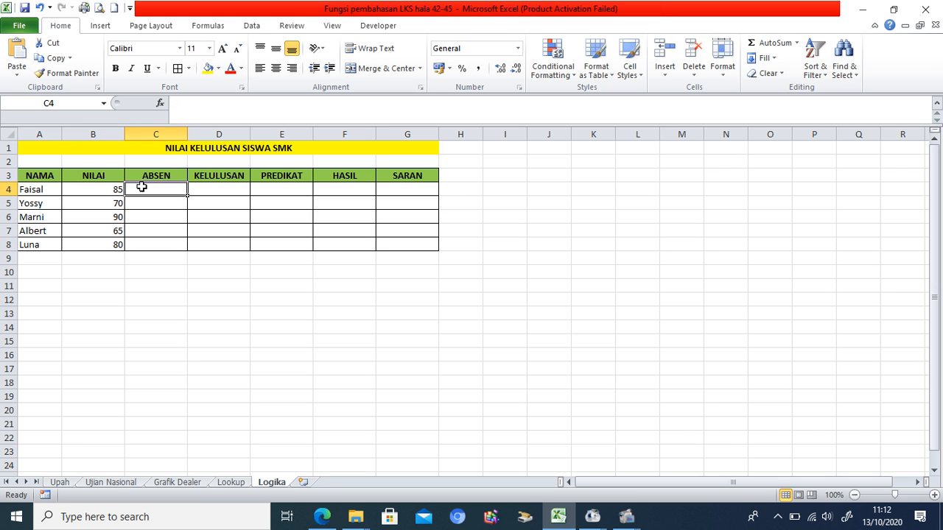
type("B")
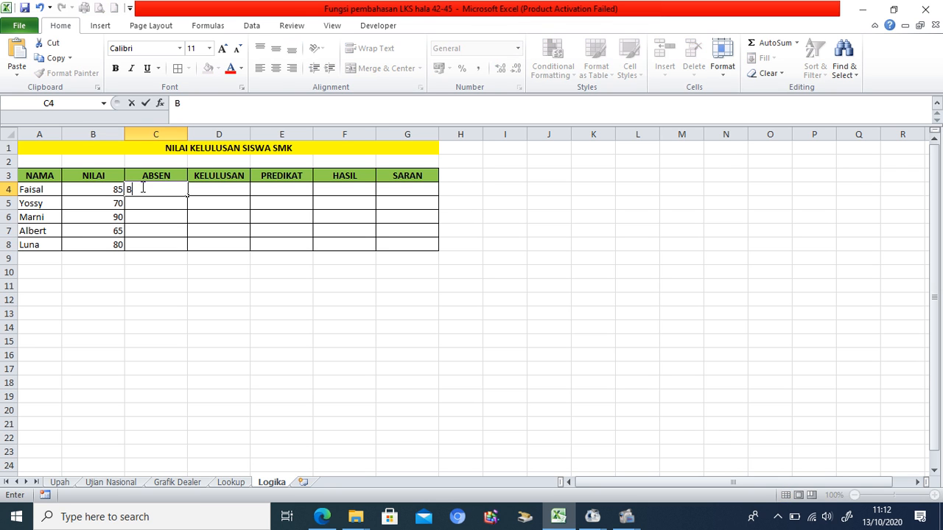
key("Return")
type("A")
key("Return")
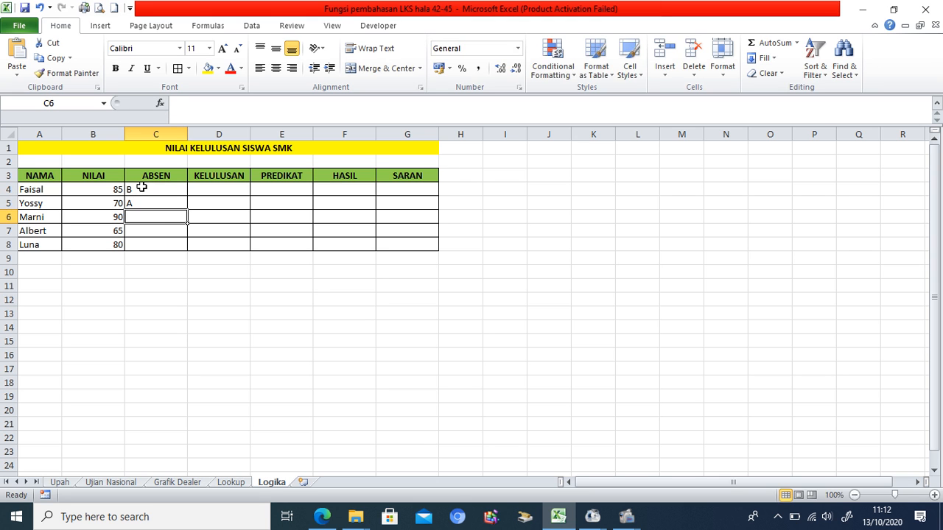
type("A")
key("Return")
type("A")
key("Return")
type("A")
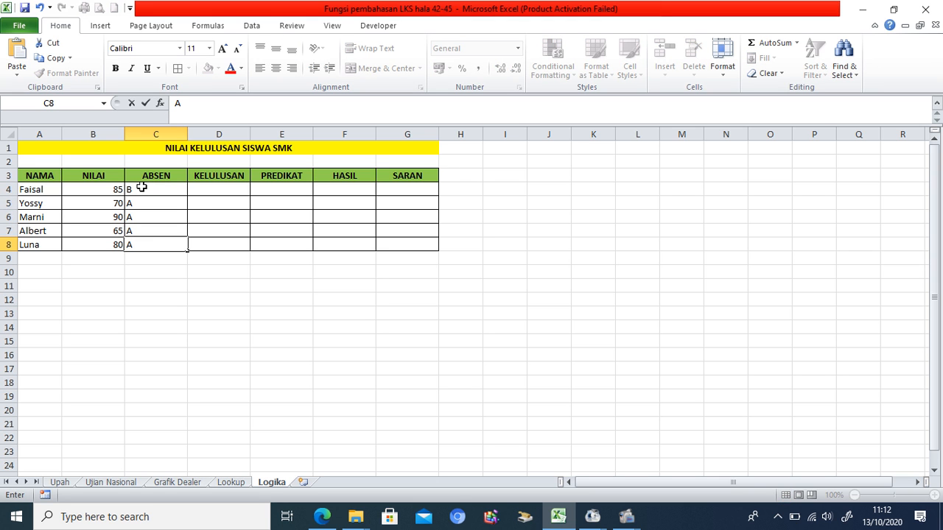
key("Tab")
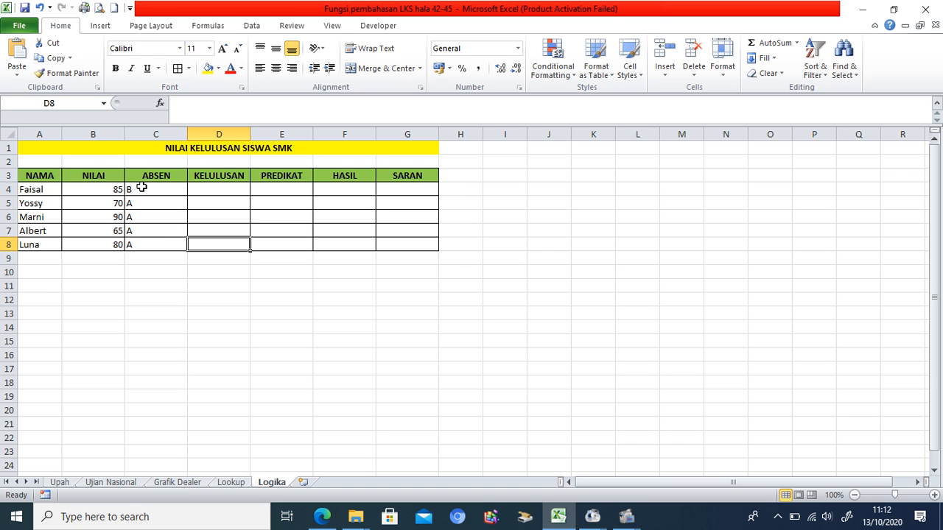
- Enter the formula =IF(B4>=70;"Lulus";"Remidi") in the KELULUSAN cell D4
left_click(204, 189)
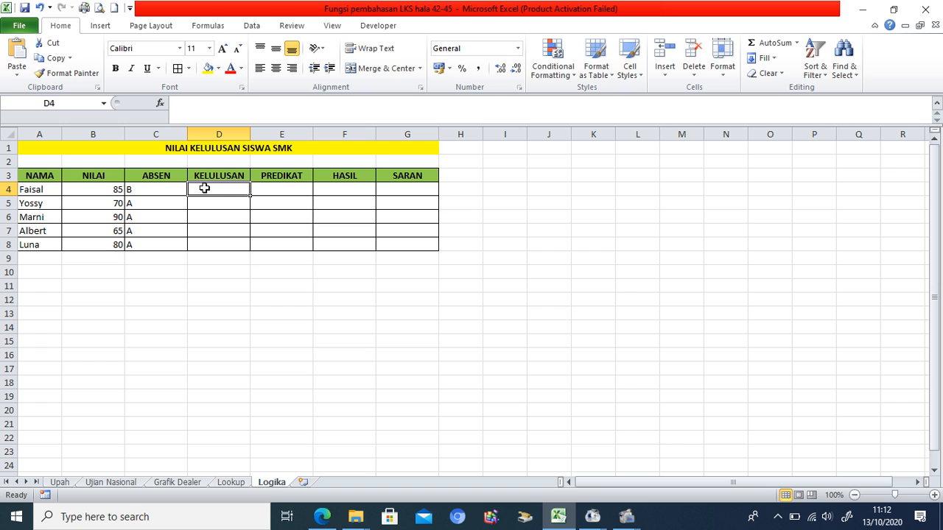
left_click_drag(109, 186, 107, 243)
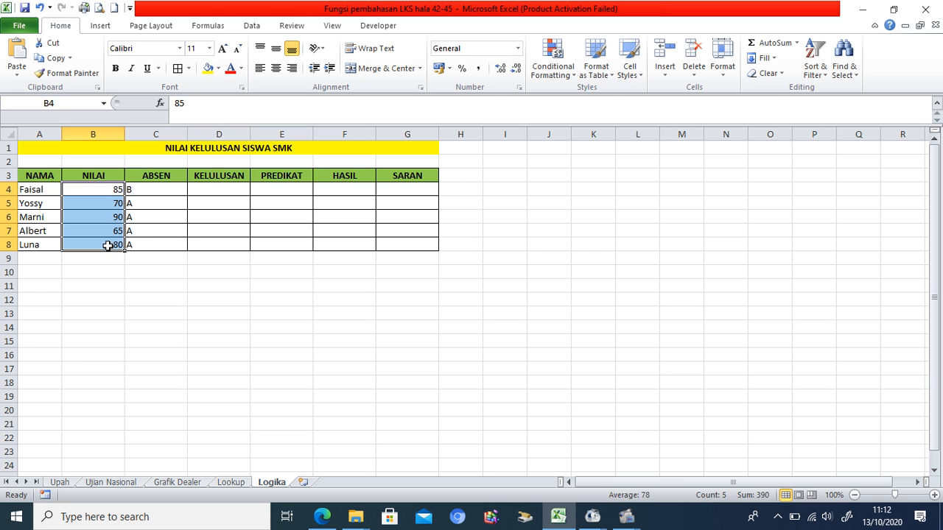
left_click(231, 187)
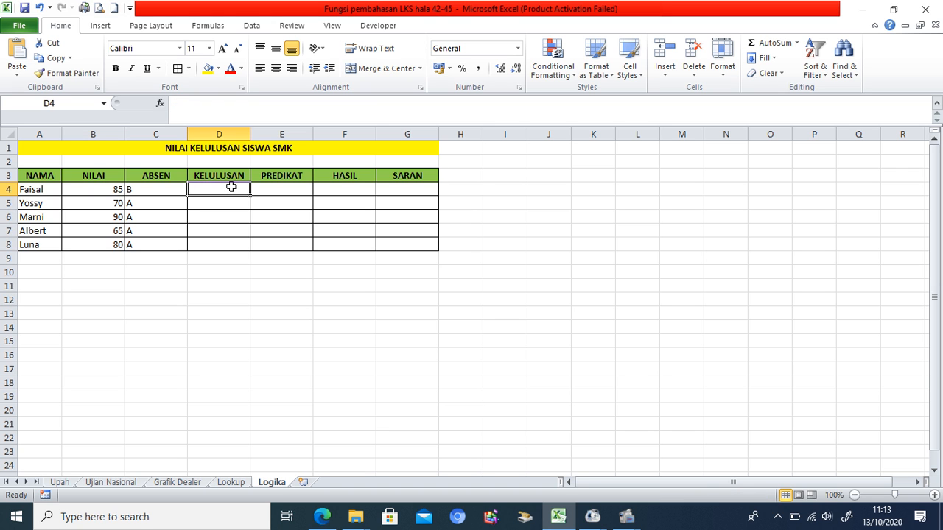
type("=IF(")
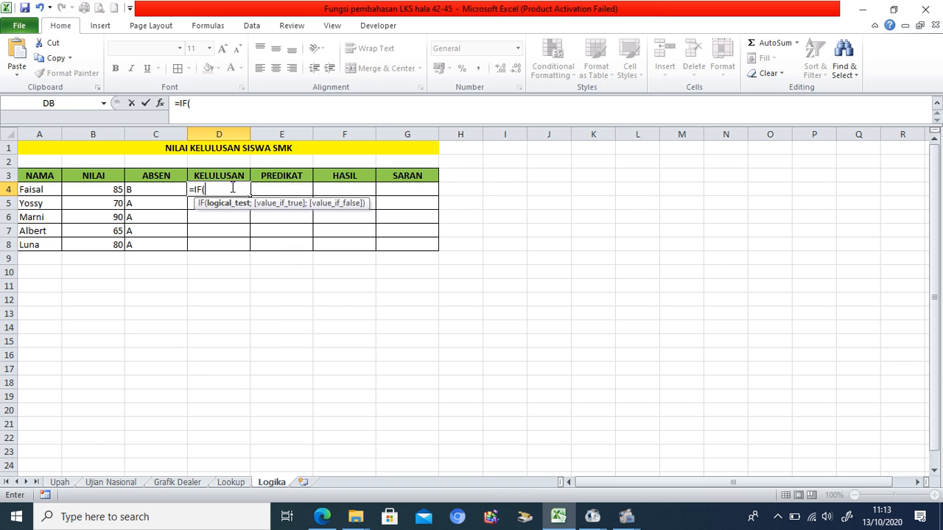
left_click(98, 190)
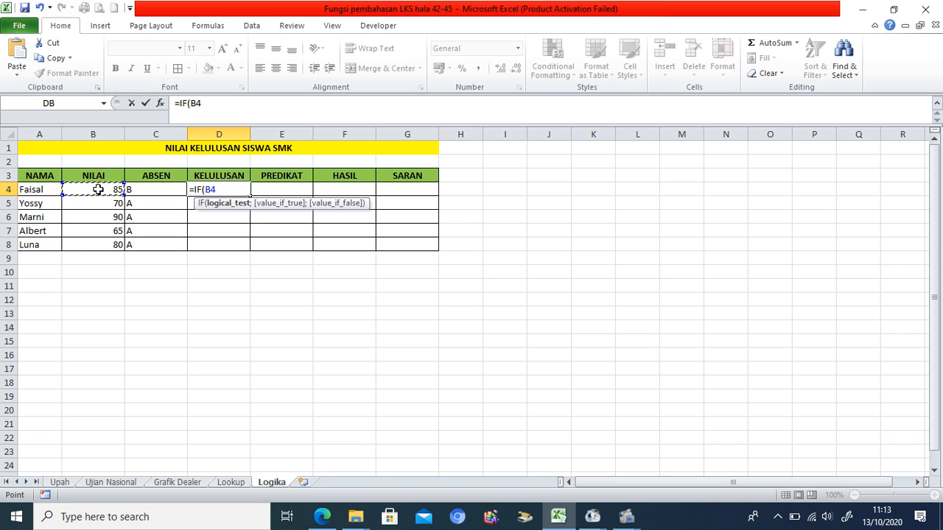
type(">=70")
type(";")
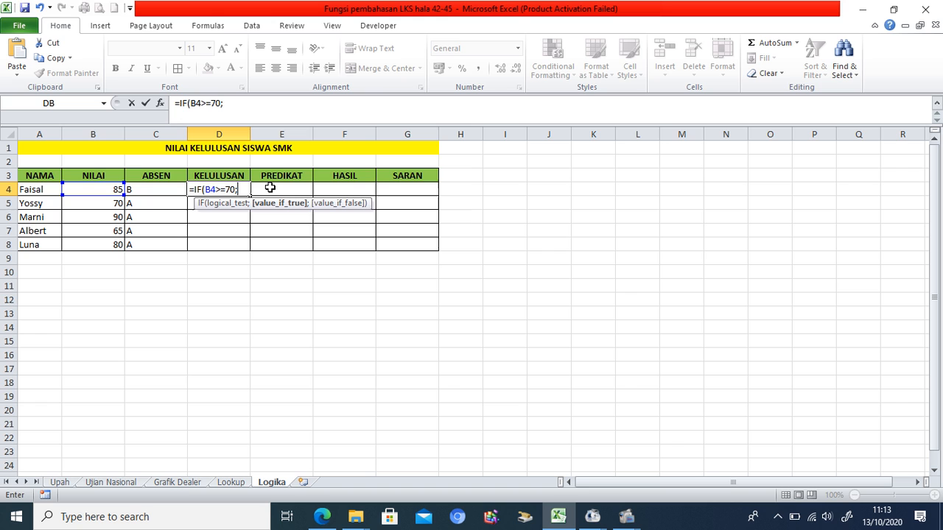
type("\"lu")
key("BackSpace")
key("BackSpace")
type("Lulus")
type(";")
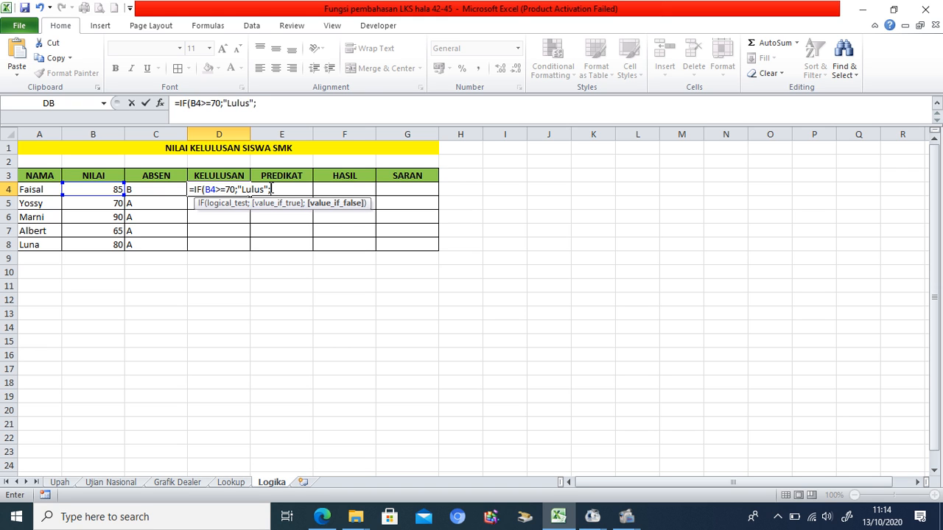
type("\"")
type("Remidi\"")
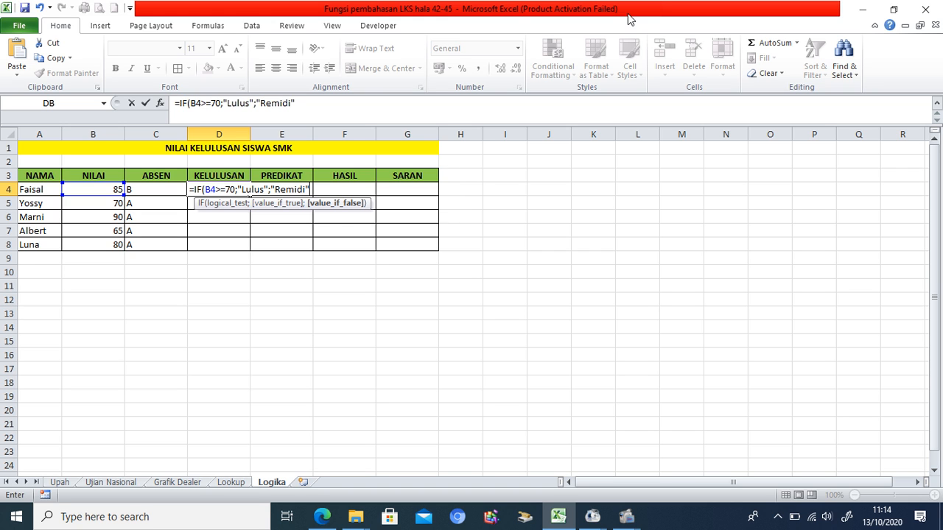
type(")")
key("Return")
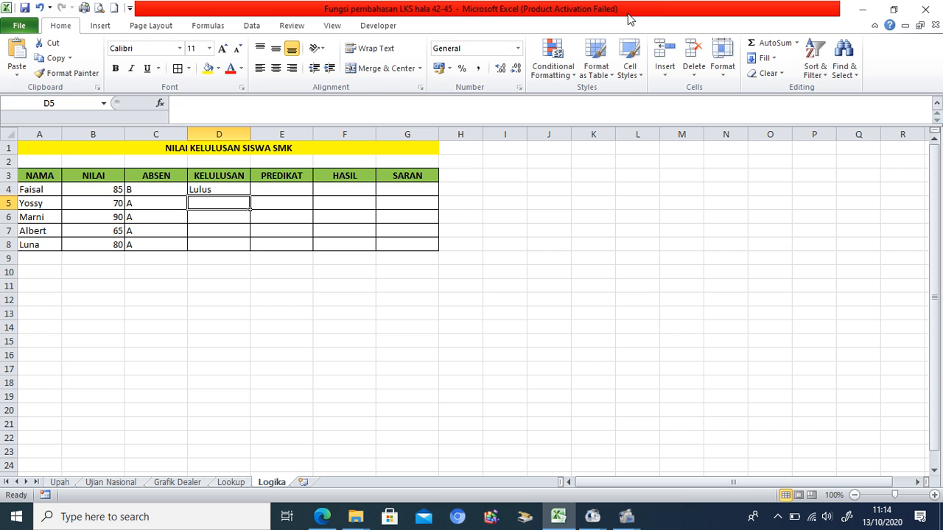
- Copy the KELULUSAN formula from D4 down to D8 and check rows 5 and 7 against their scores
left_click(229, 190)
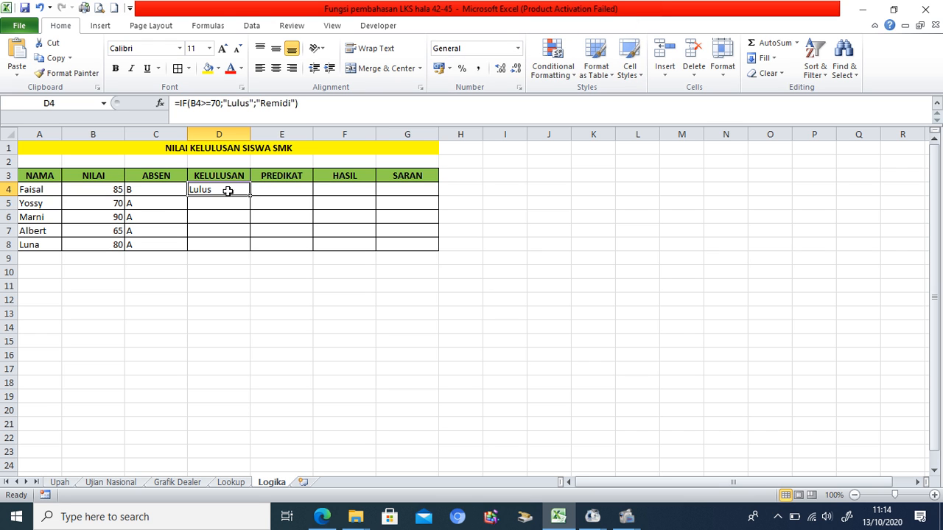
left_click_drag(251, 196, 247, 250)
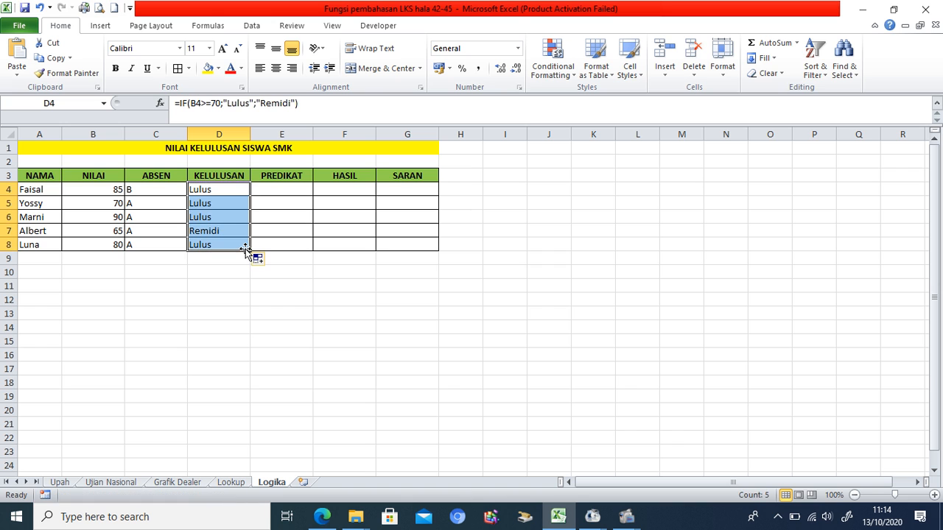
left_click(107, 205)
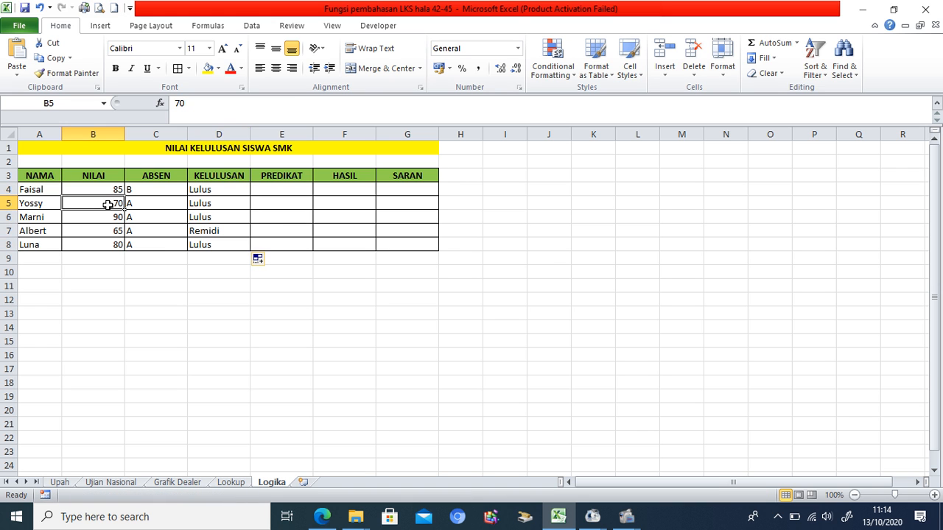
left_click(224, 204)
left_click(98, 232)
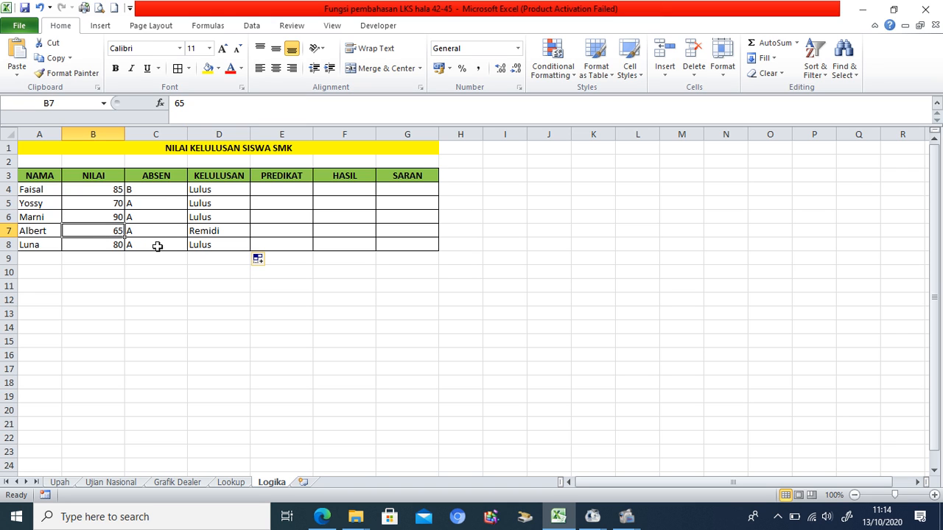
left_click(201, 231)
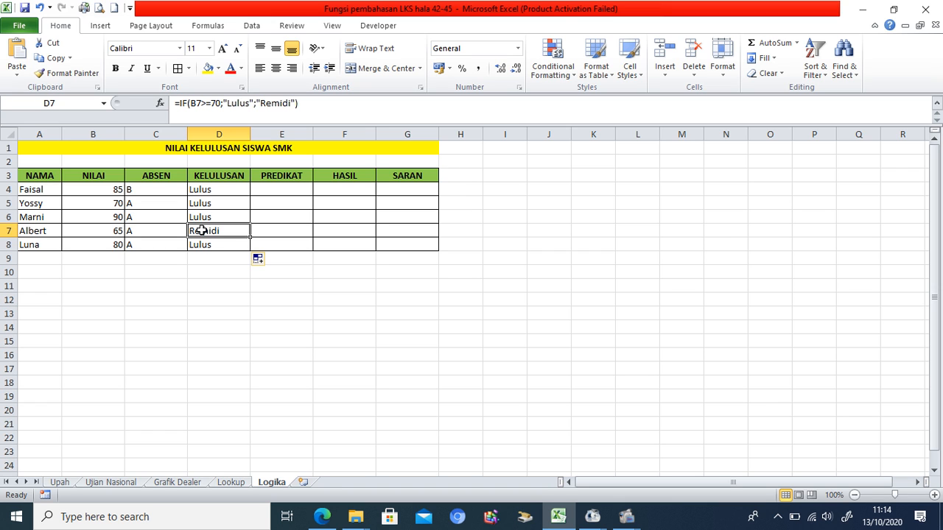
- Enter the nested formula =if(B4>=80;"Baik";if(B4>=70;"Cukup";"Kurang")) in the PREDIKAT cell E4
left_click(276, 189)
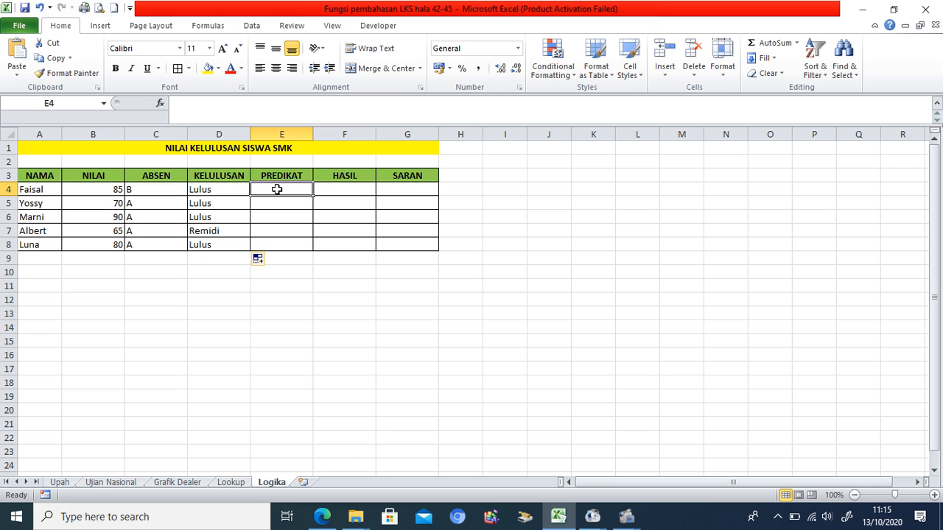
type("=if")
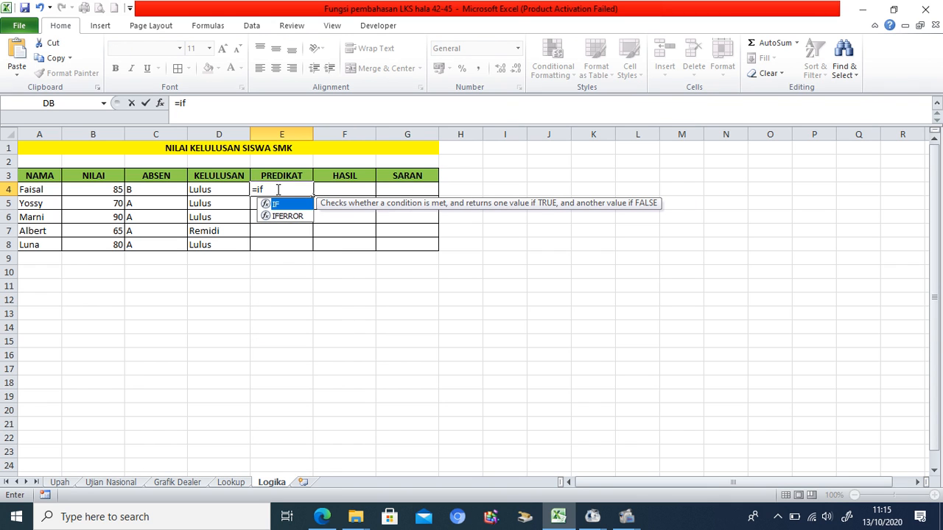
type("(")
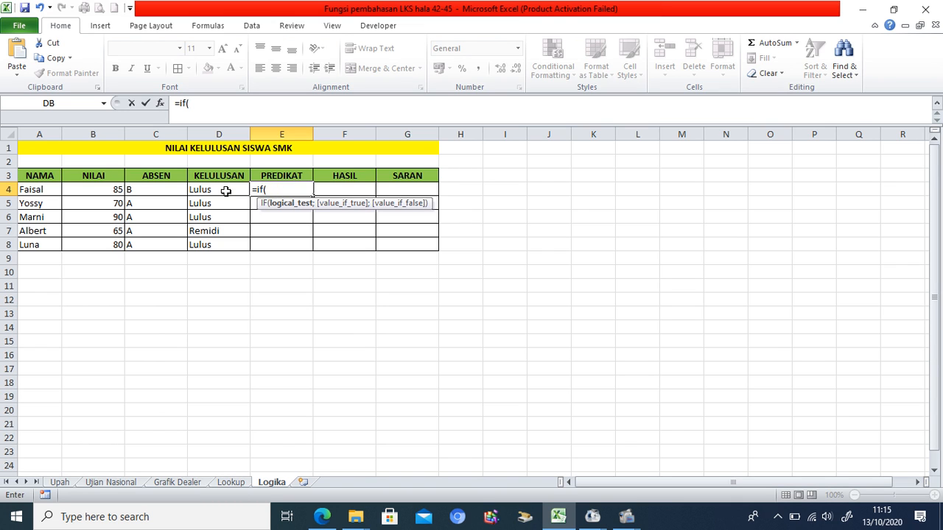
left_click(107, 186)
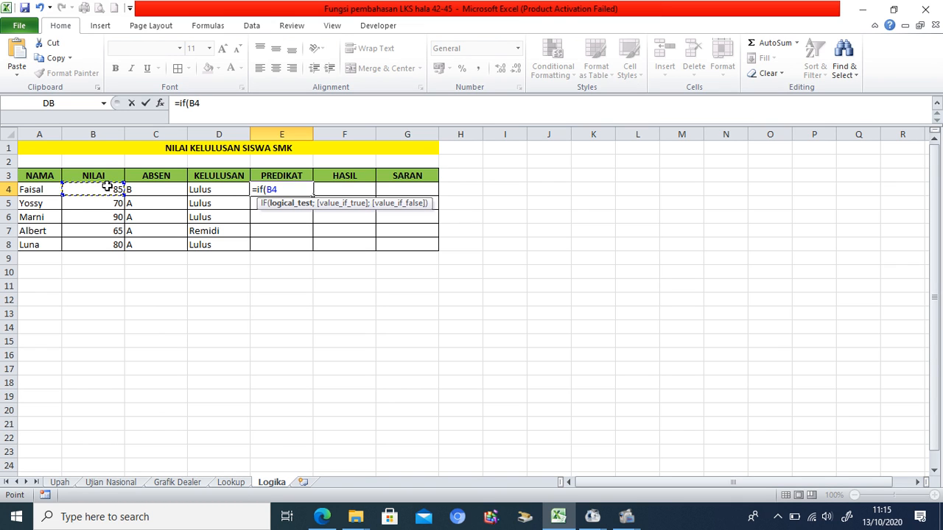
type(">=80;\"")
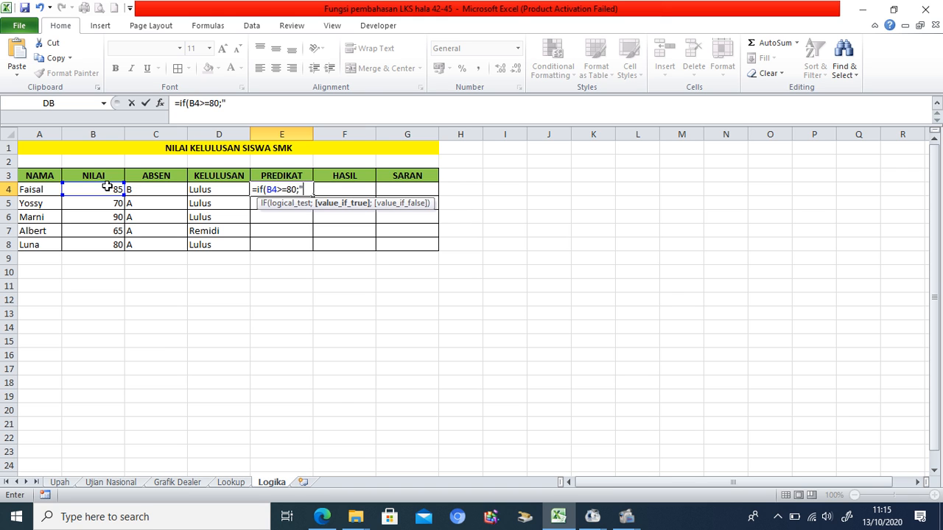
type("Baik\";if(")
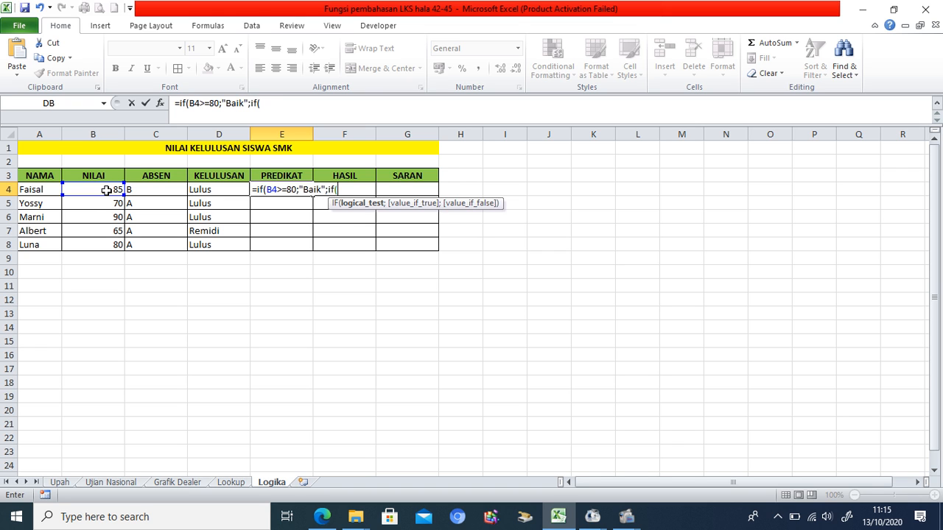
left_click(107, 191)
type(">=70")
type(";")
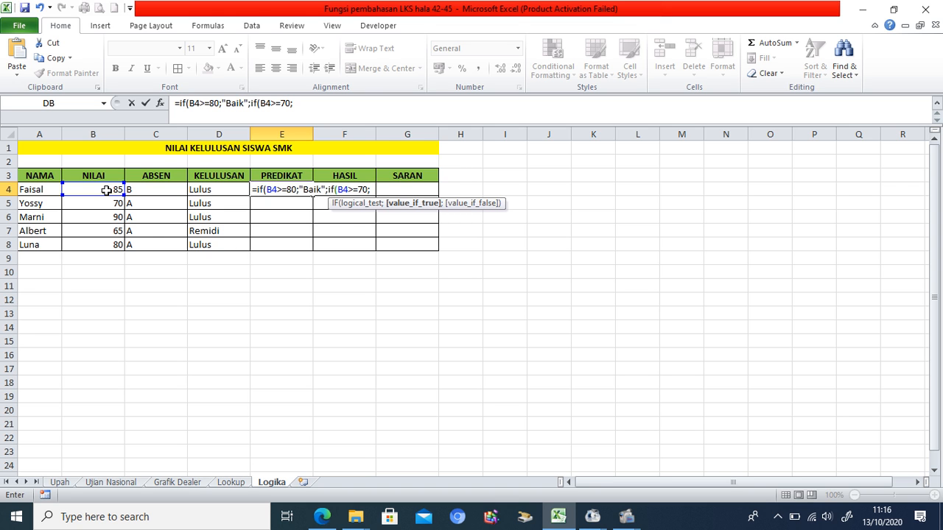
type("\"Cukup\";")
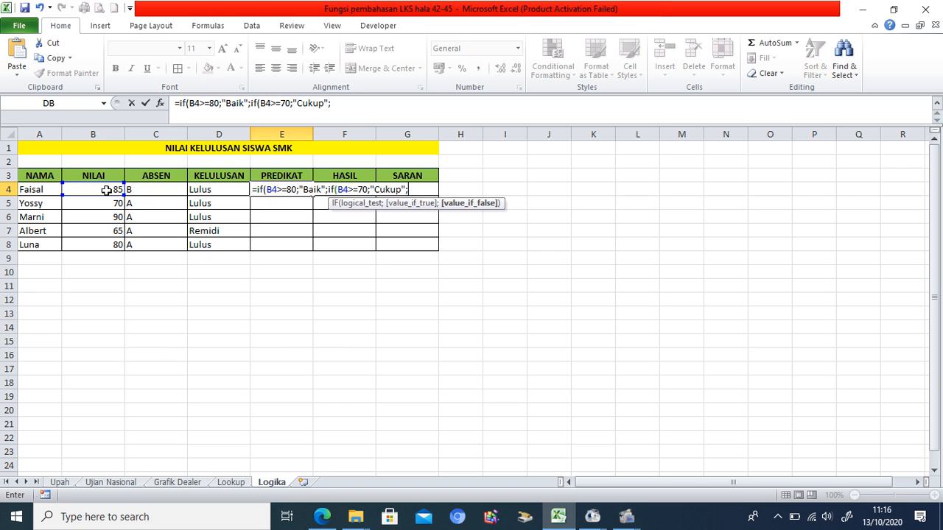
type("\"Kurang\"")
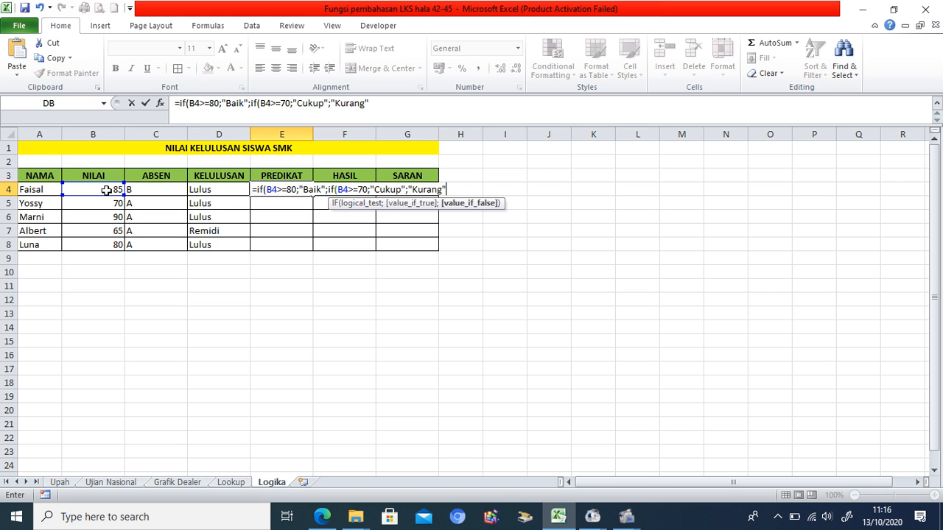
type(")")
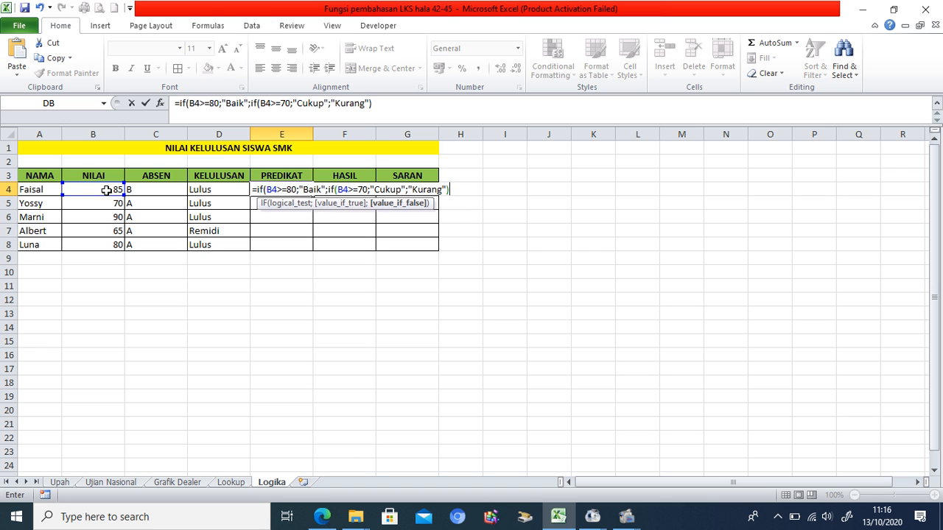
type(")")
key("Return")
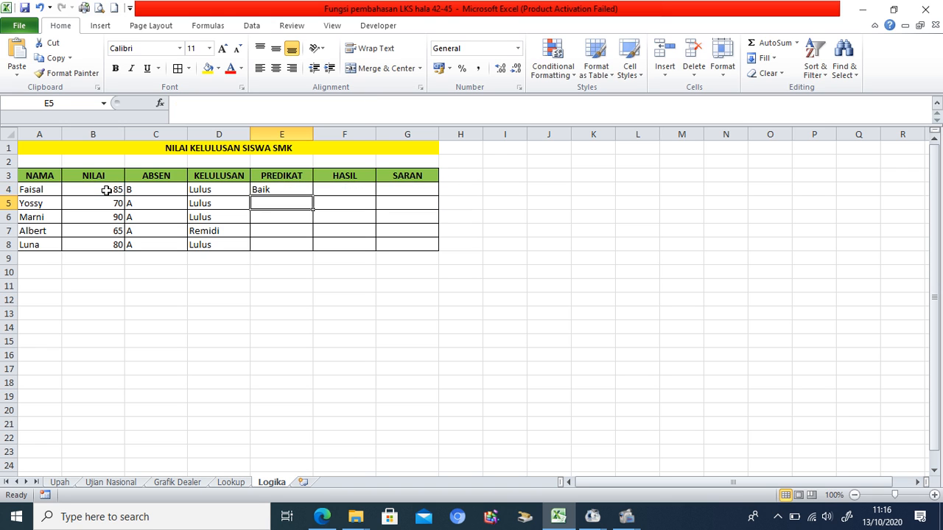
- Copy the PREDIKAT formula from E4 down to E8
left_click(254, 188)
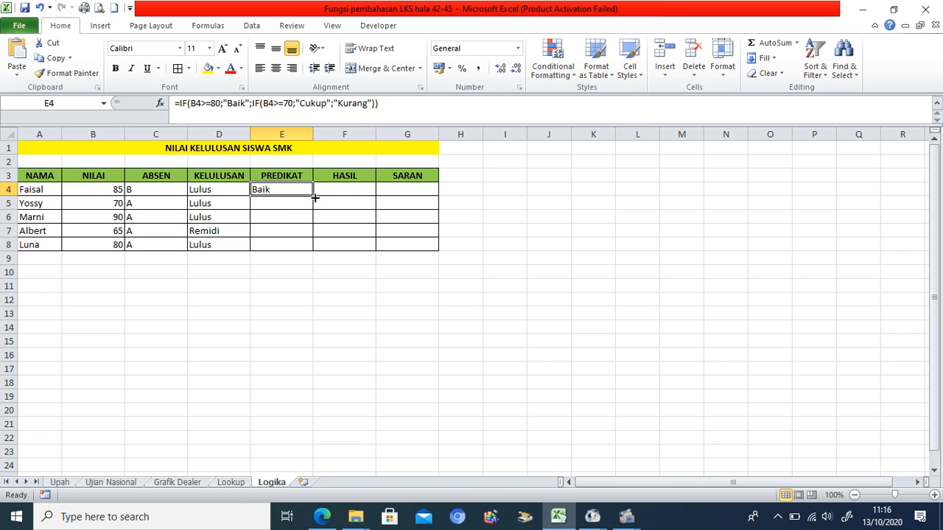
left_click_drag(312, 196, 306, 246)
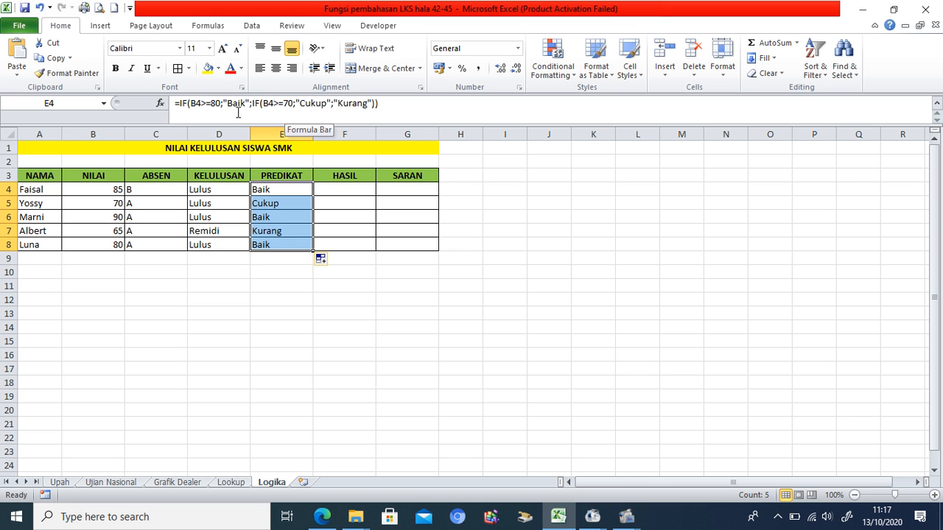
- Enter the formula =IF(AND(B4>70;C4="A");"Naik Kelas";"Tidak Naik Kelas") in the HASIL cell F4
left_click(340, 191)
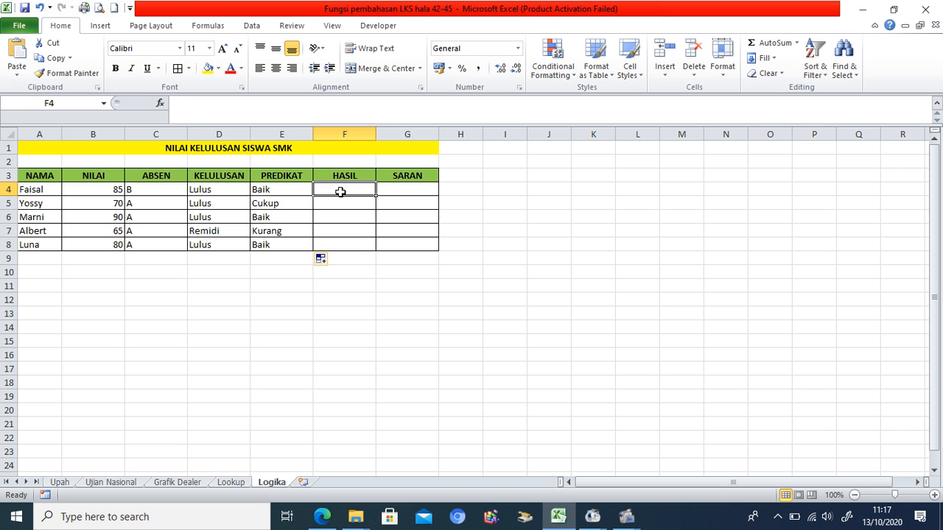
type("=if(")
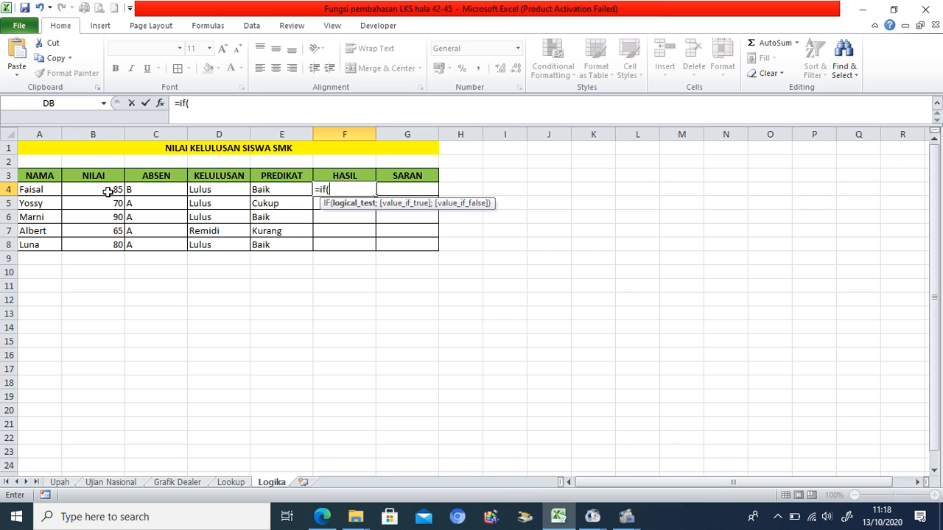
type("and")
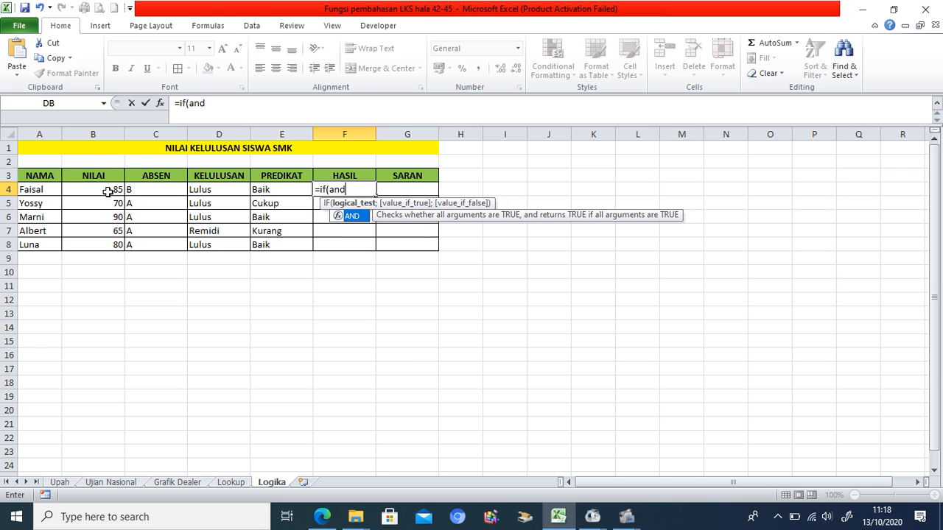
type("(")
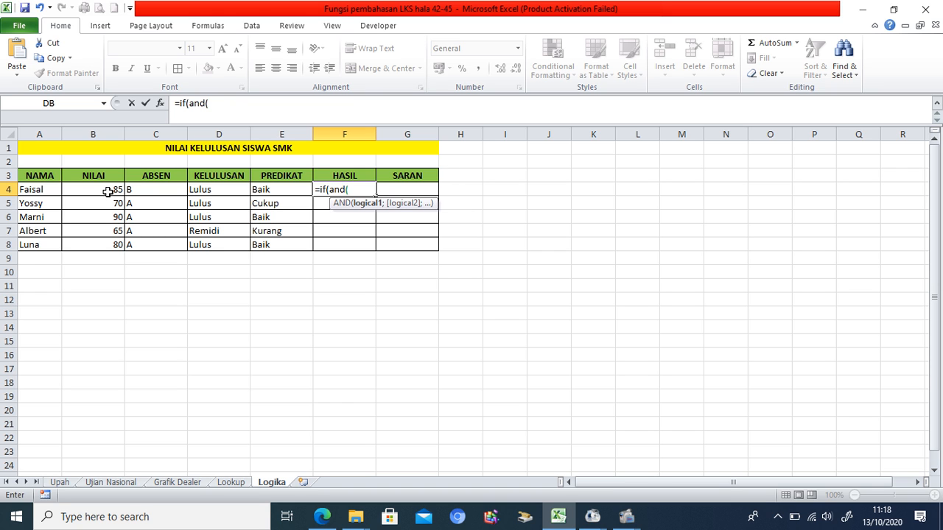
left_click(108, 191)
type(">70")
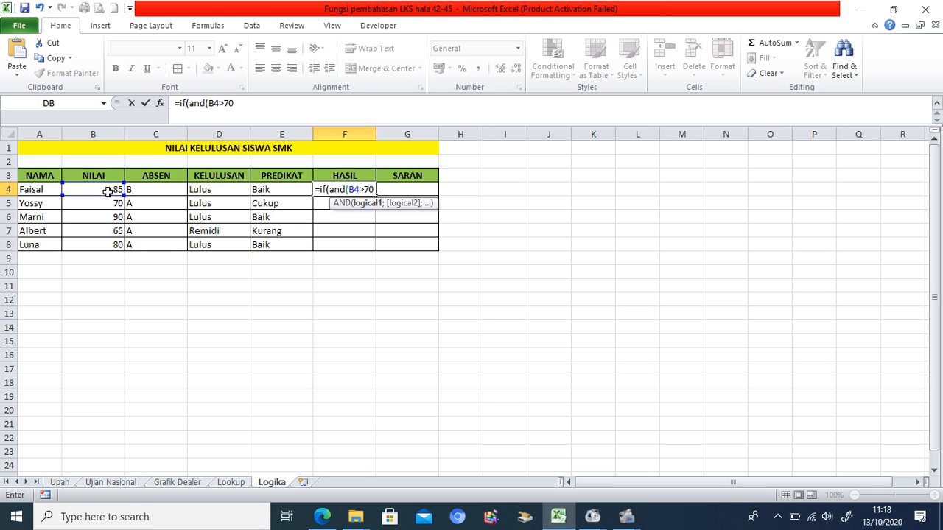
type(";")
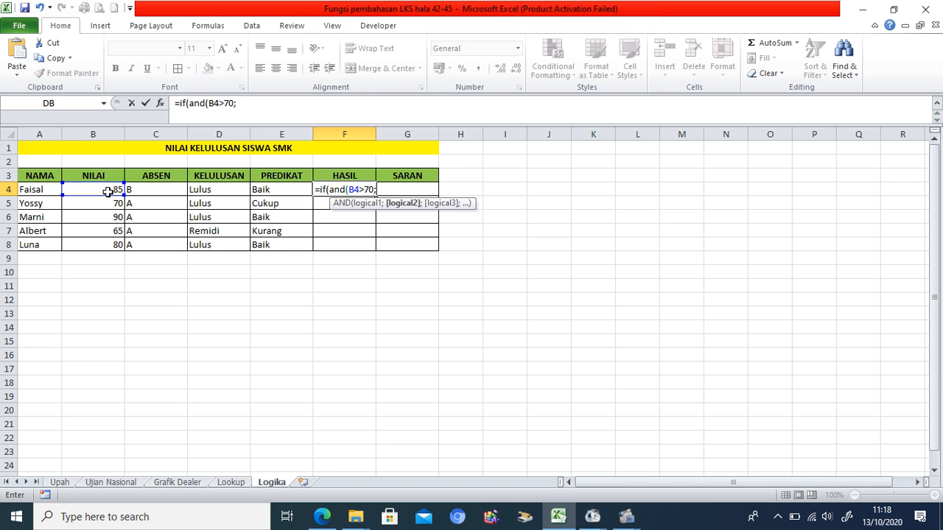
left_click(168, 187)
type("=\"A\"")
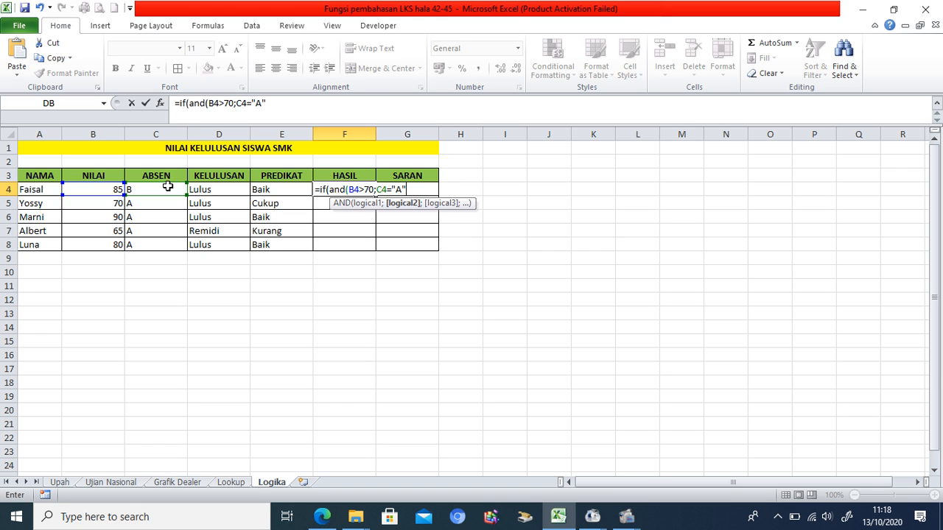
type(")")
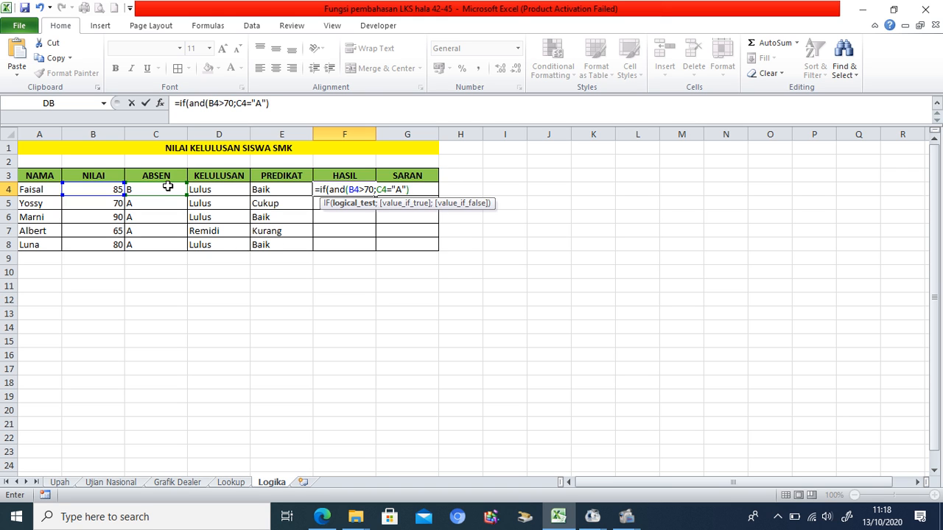
type(";")
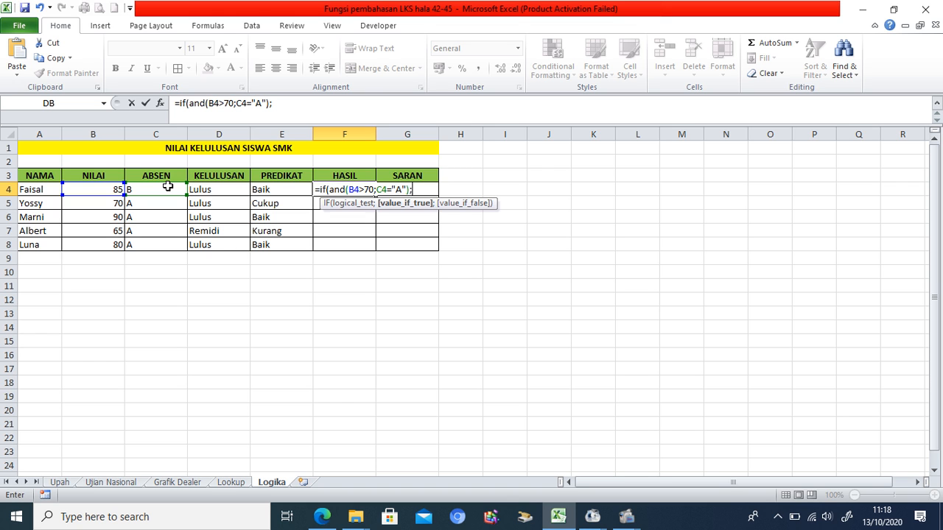
type("\"Naik Kela")
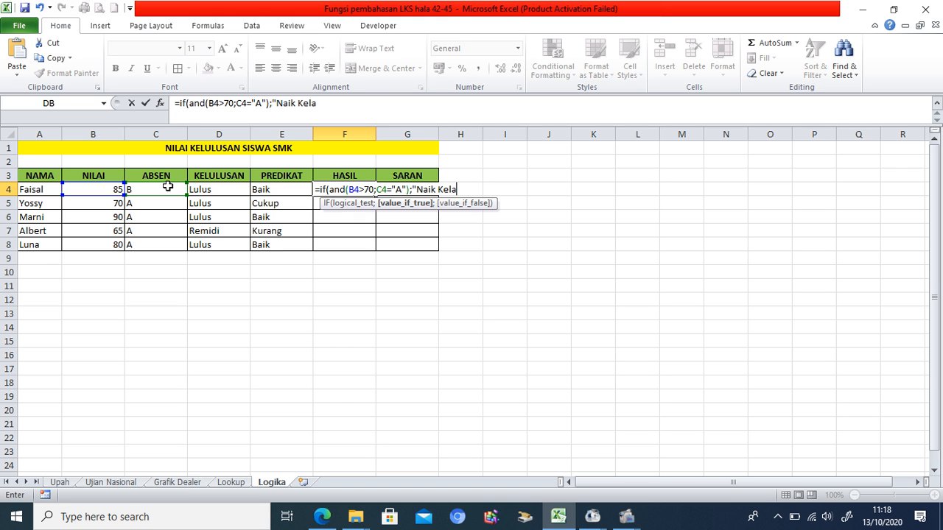
type("s\";")
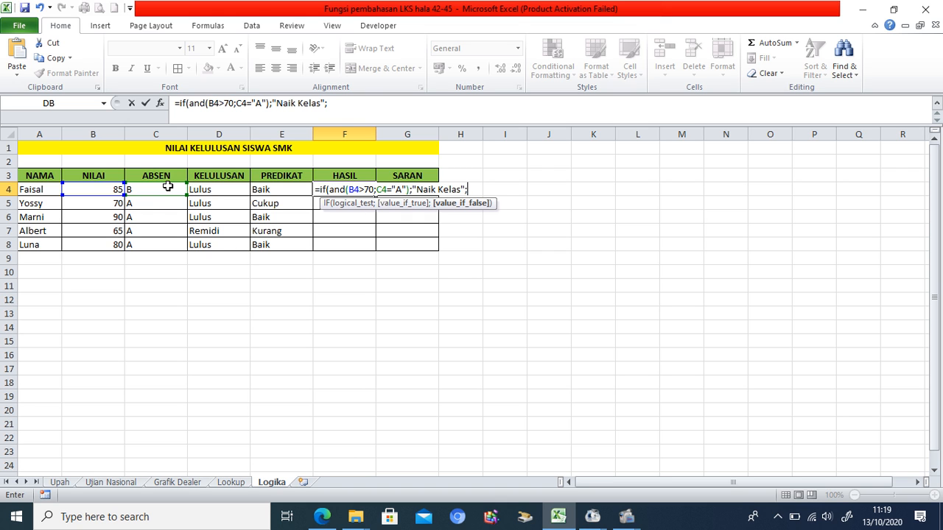
type("\"Tidak Naik")
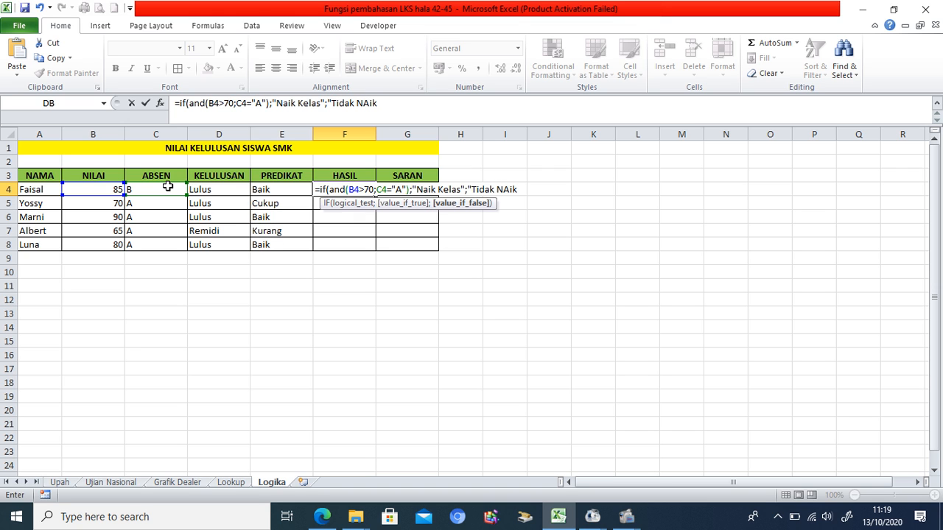
type(" Kelas")
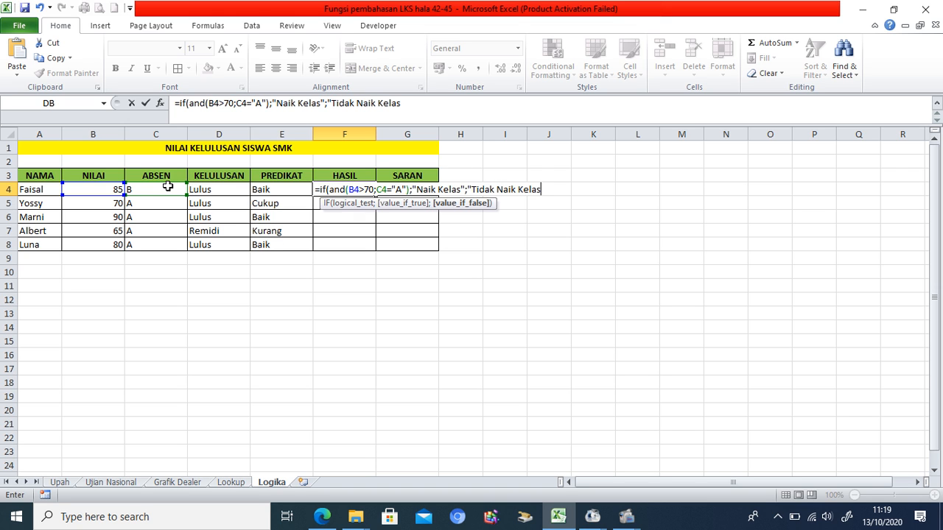
type("\")")
key("Return")
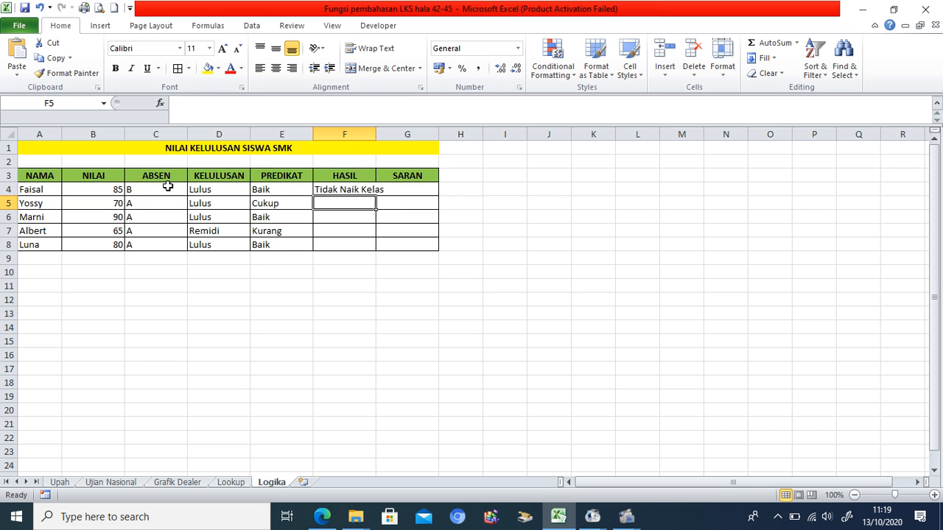
- Widen column F slightly and copy the HASIL formula from F4 down to F8
left_click_drag(376, 134, 383, 134)
left_click(354, 191)
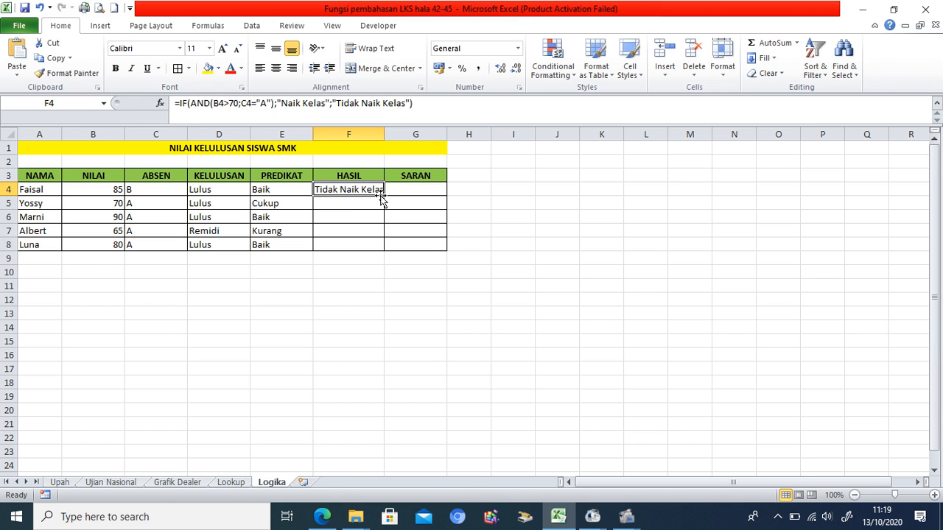
left_click_drag(383, 196, 377, 250)
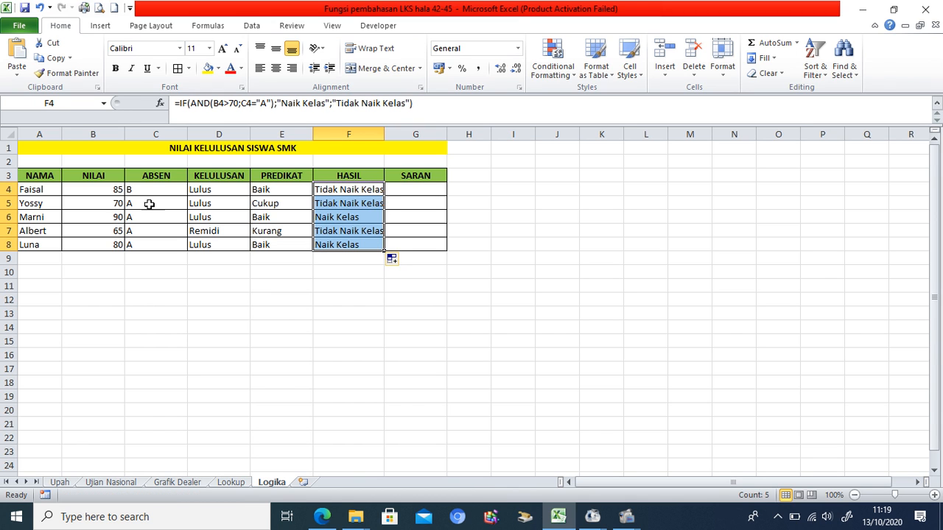
- Check the HASIL results in rows 4 and 5 against NILAI and ABSEN, and widen column F to fit its text
left_click(108, 191)
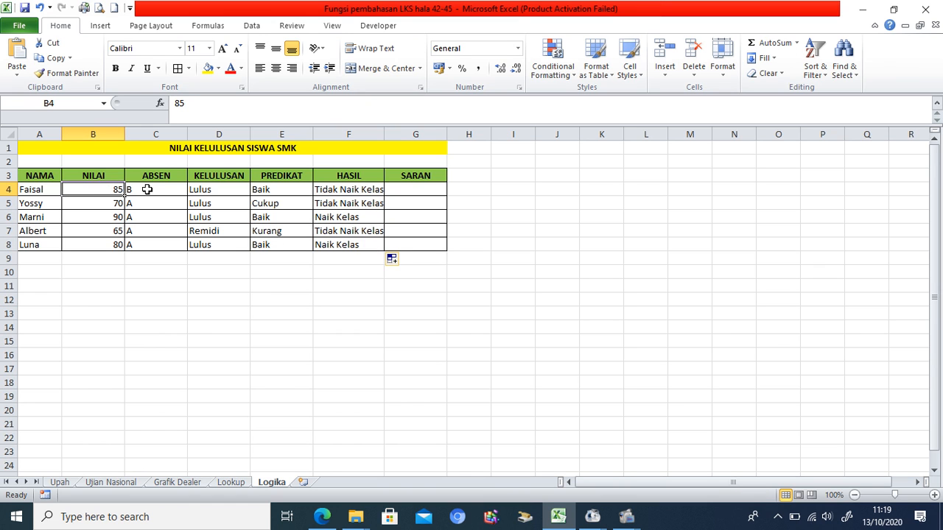
left_click(148, 190)
left_click(327, 189)
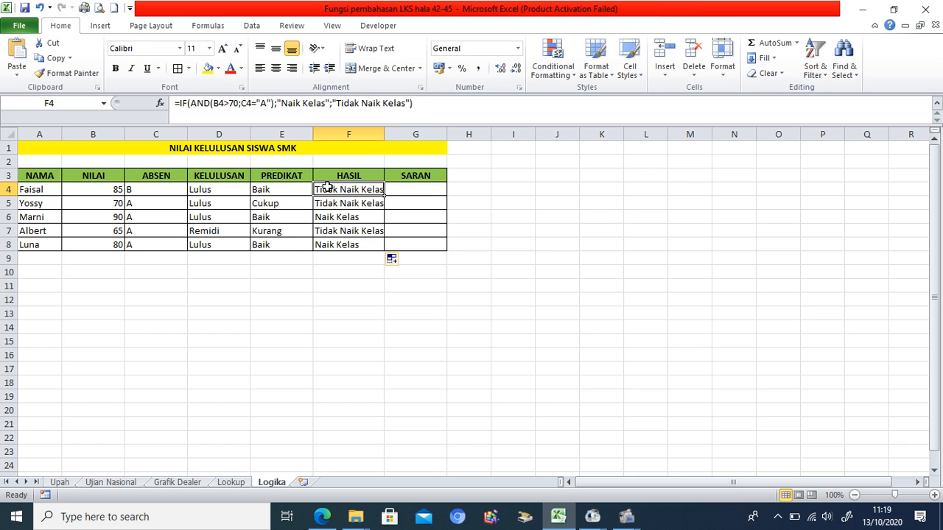
left_click(14, 206)
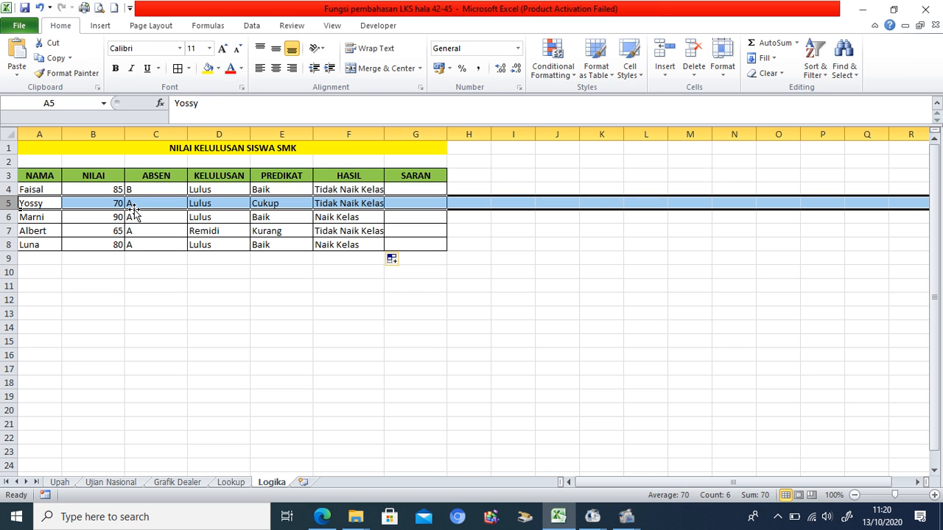
left_click(111, 203)
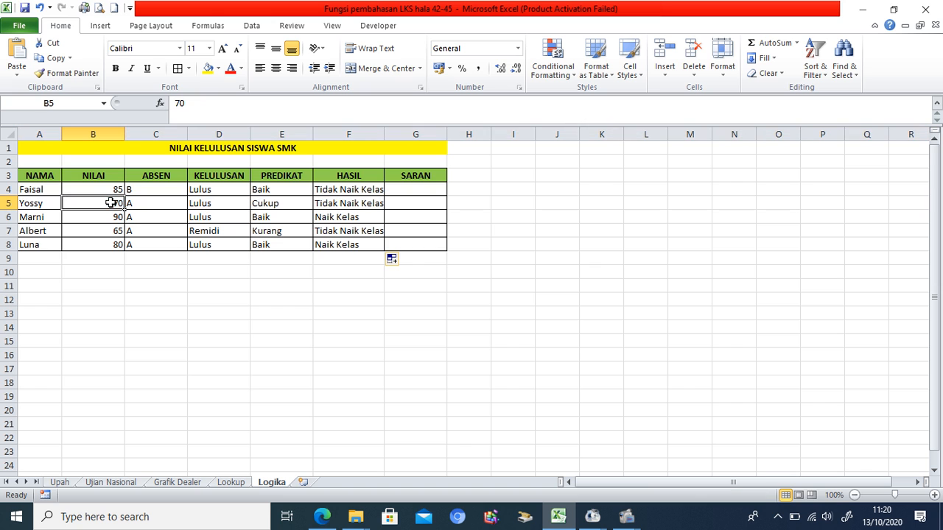
left_click(324, 190)
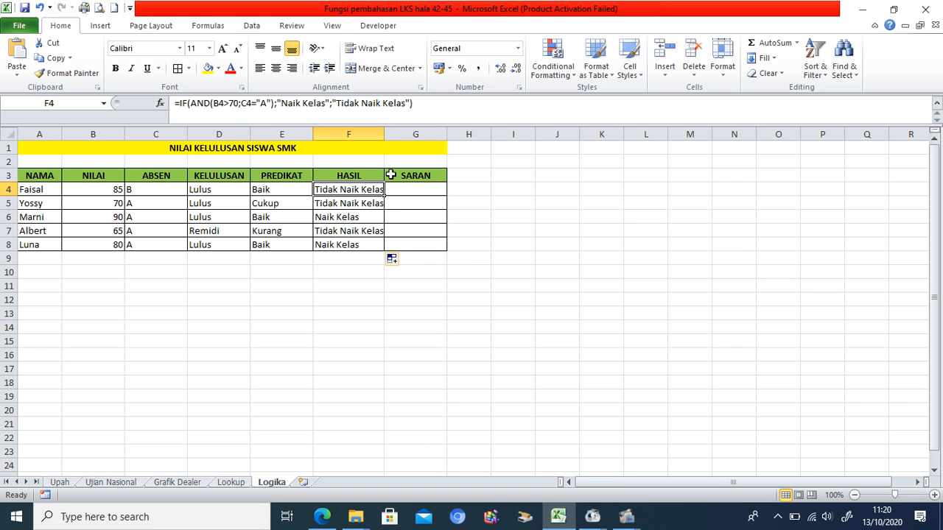
left_click_drag(385, 134, 389, 137)
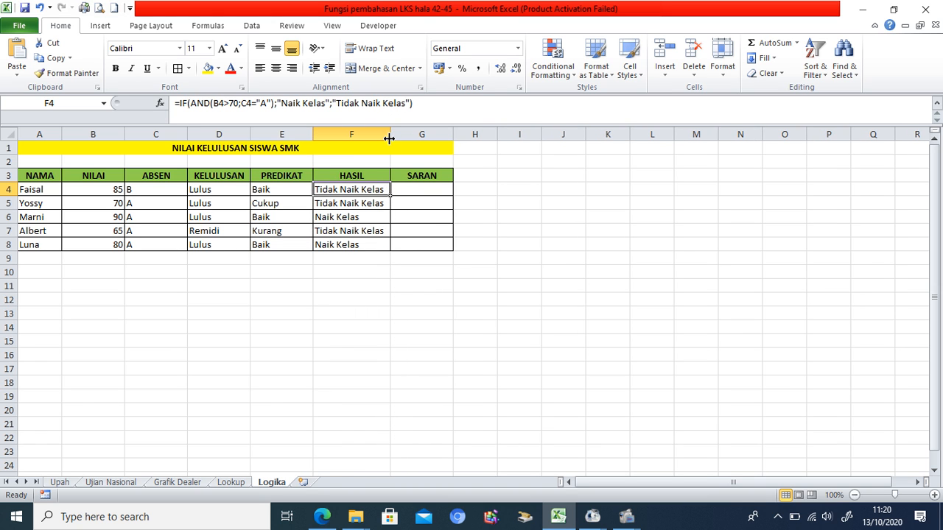
- Enter the formula =IF(OR(B4>80;C4="A");"Pertahankan";"Tingkatkan") in the SARAN cell G4
left_click(412, 191)
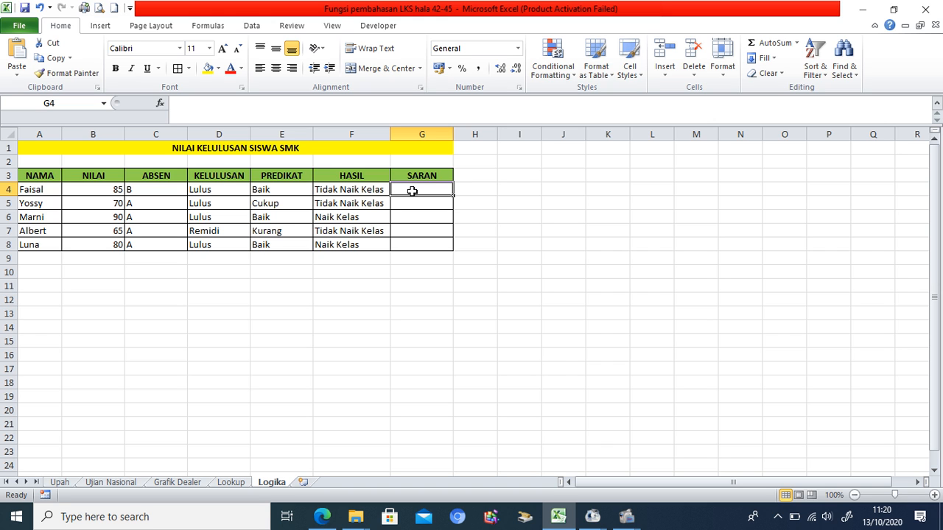
type("=if(")
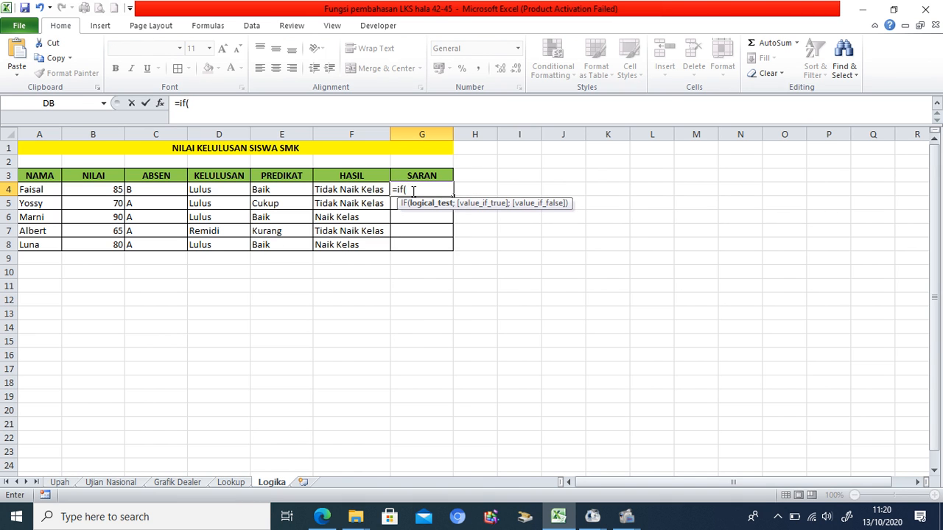
type("or")
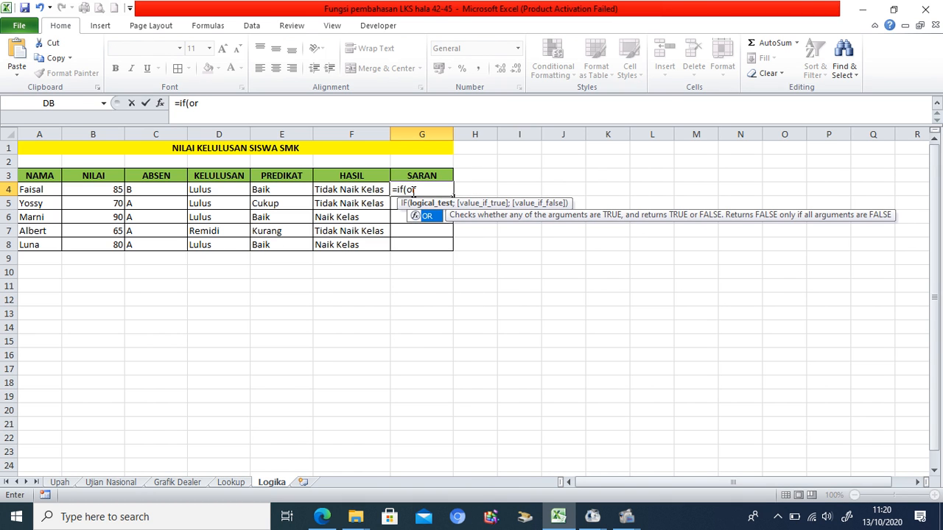
type("(")
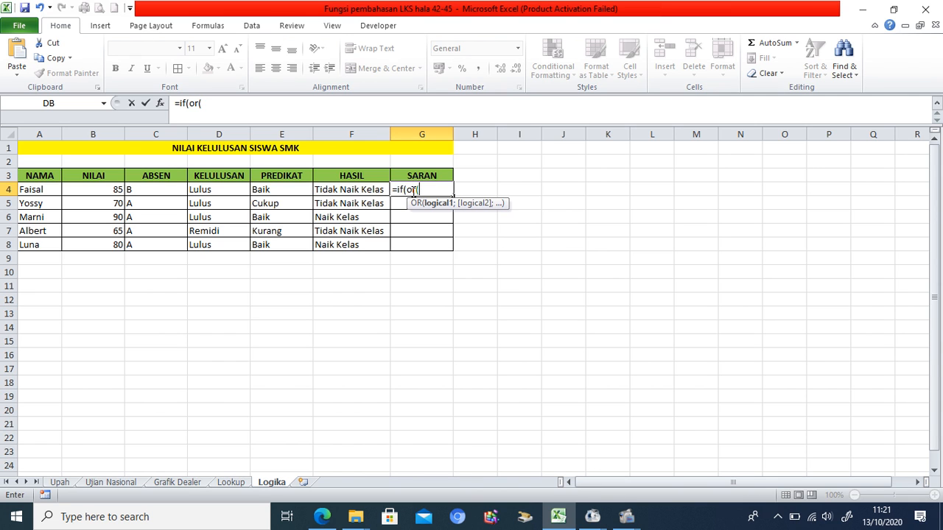
left_click(101, 188)
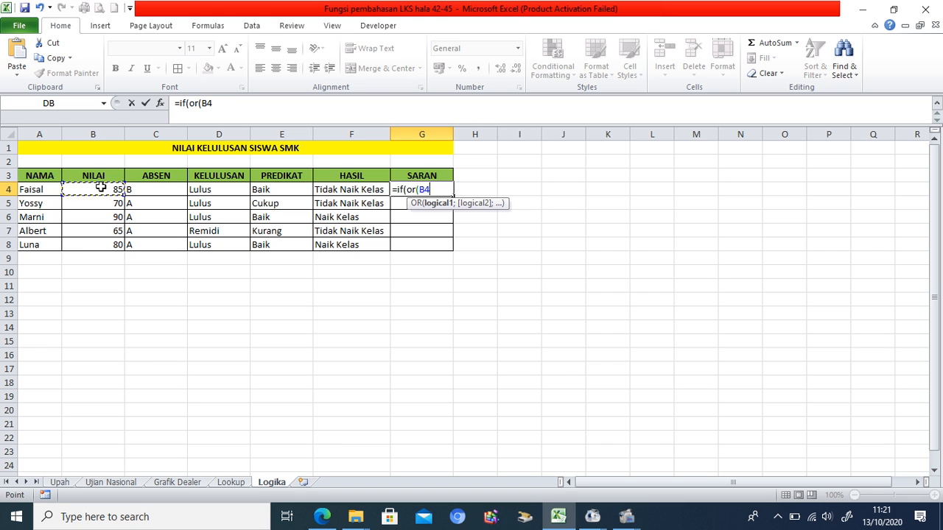
type(">80;")
left_click(145, 190)
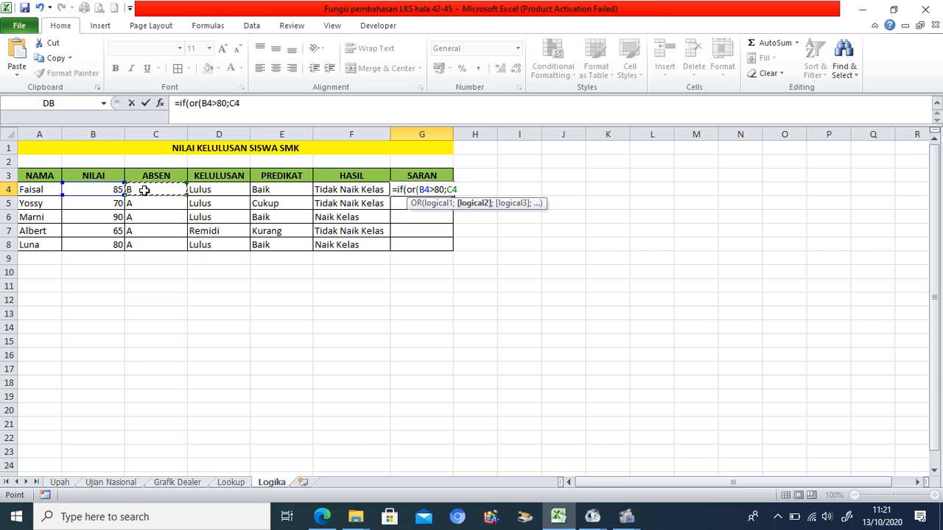
type("=\"a\")")
key("BackSpace")
key("BackSpace")
key("BackSpace")
type("A\");")
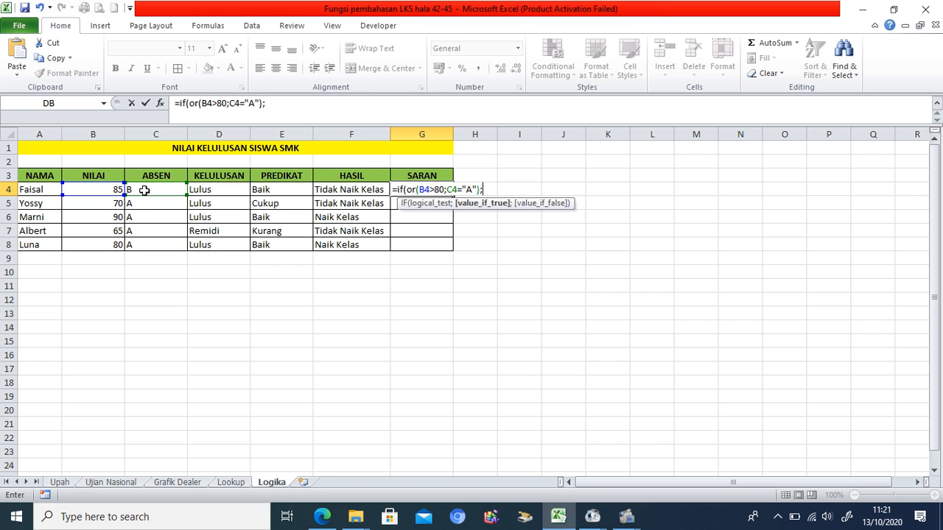
type("\"Pertahanka")
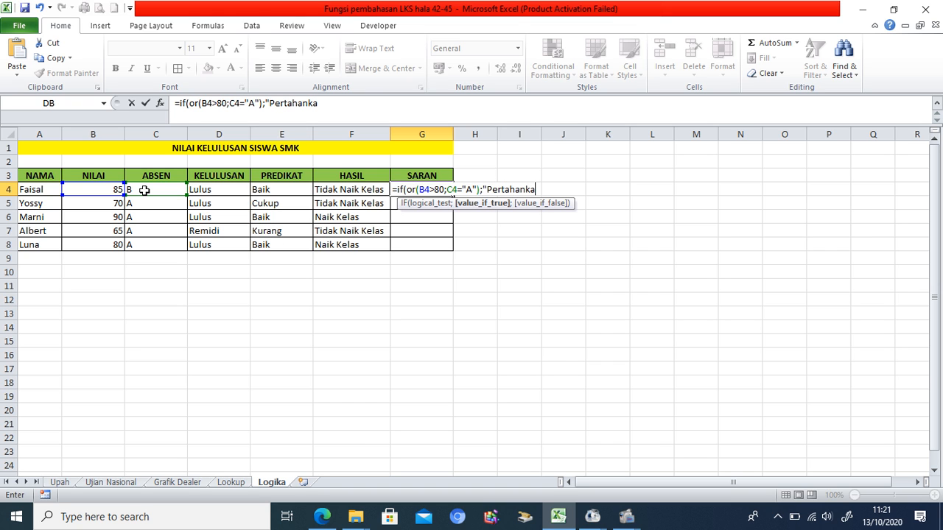
type("n\";")
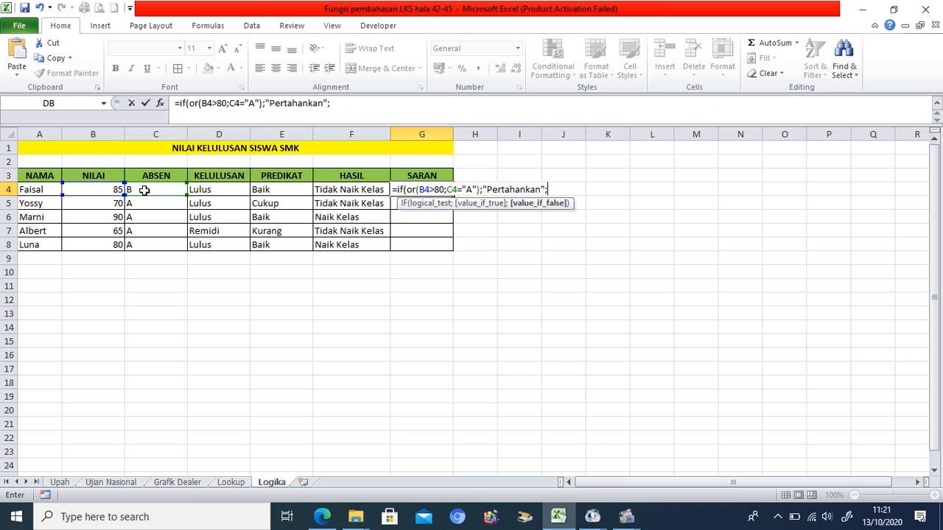
type("\"Tingkatkan\")")
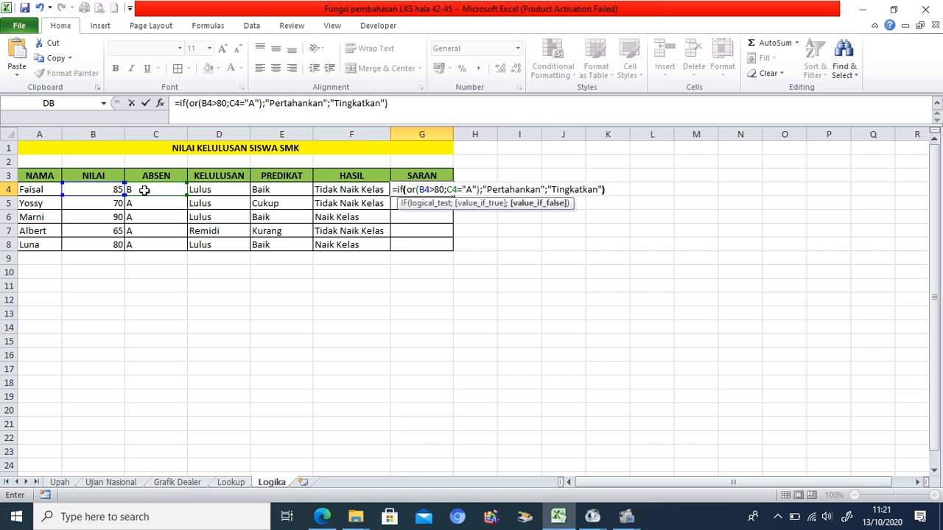
key("Return")
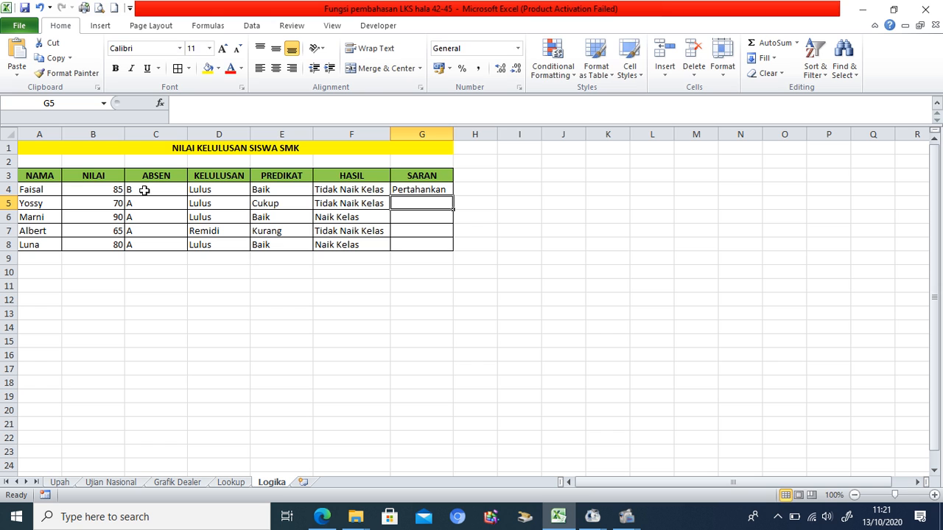
- Copy the SARAN formula from G4 down to G8 and check rows 4 and 5 against its conditions
left_click(405, 190)
left_click_drag(454, 195, 443, 255)
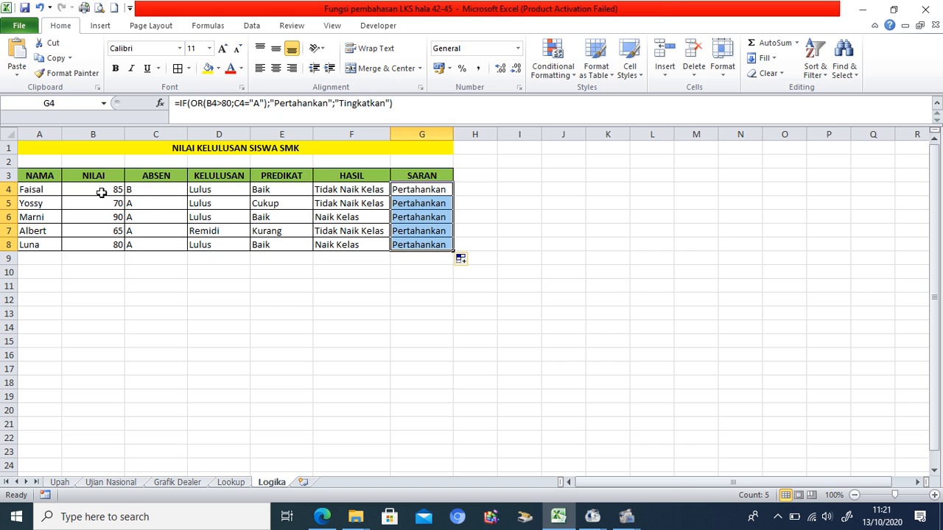
left_click_drag(101, 192, 126, 189)
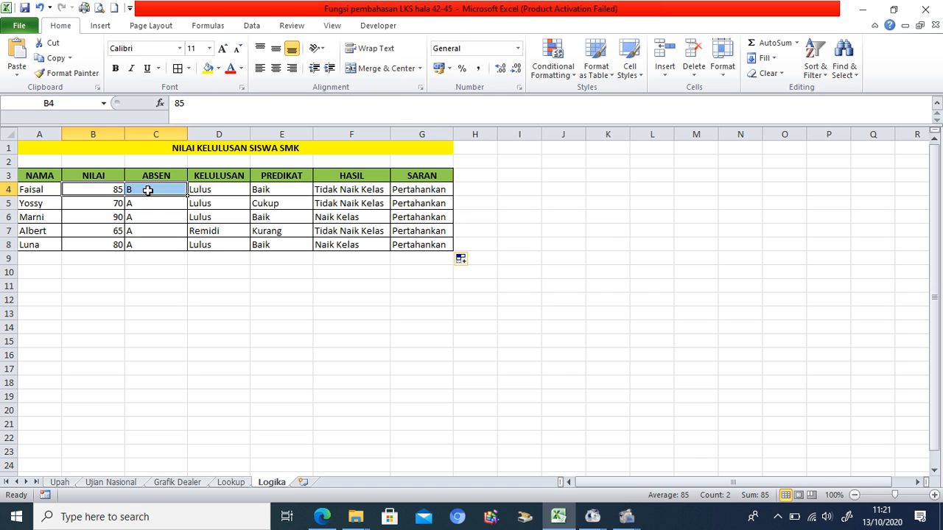
left_click(148, 191)
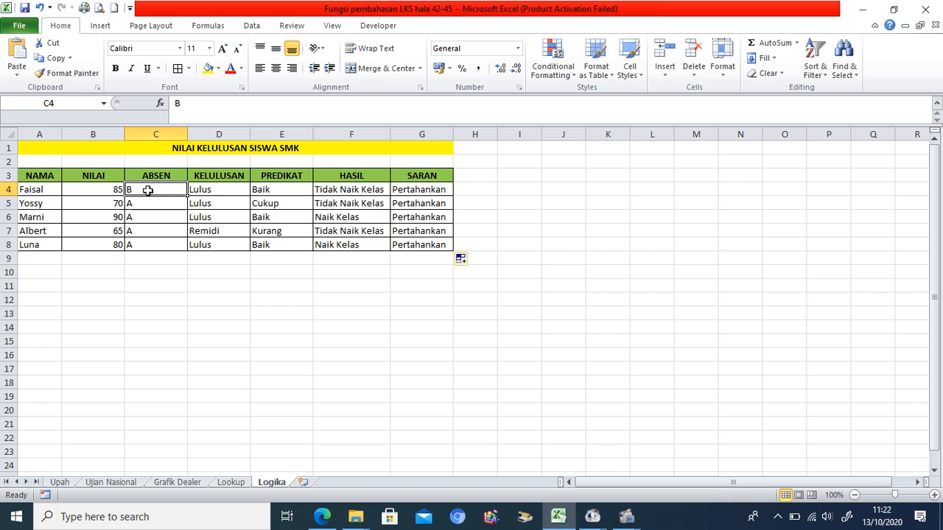
left_click(109, 191)
left_click(416, 190)
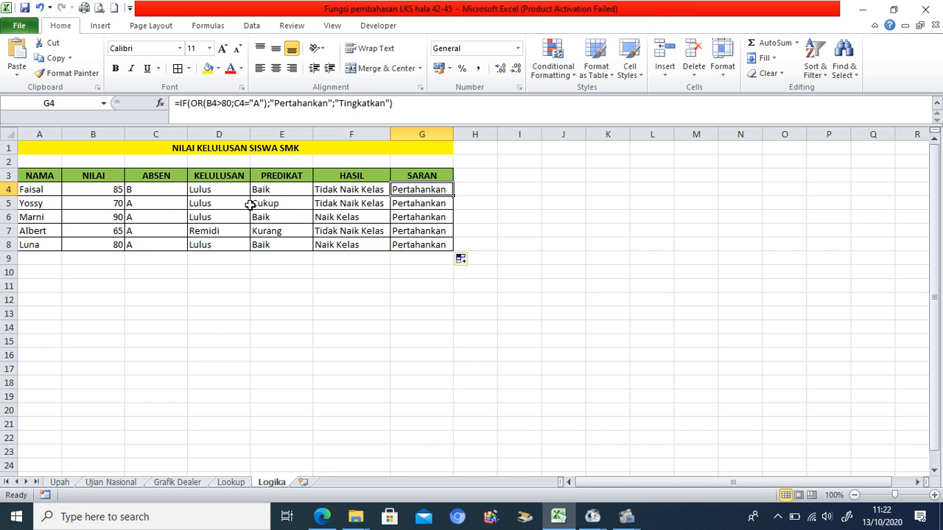
left_click(421, 204)
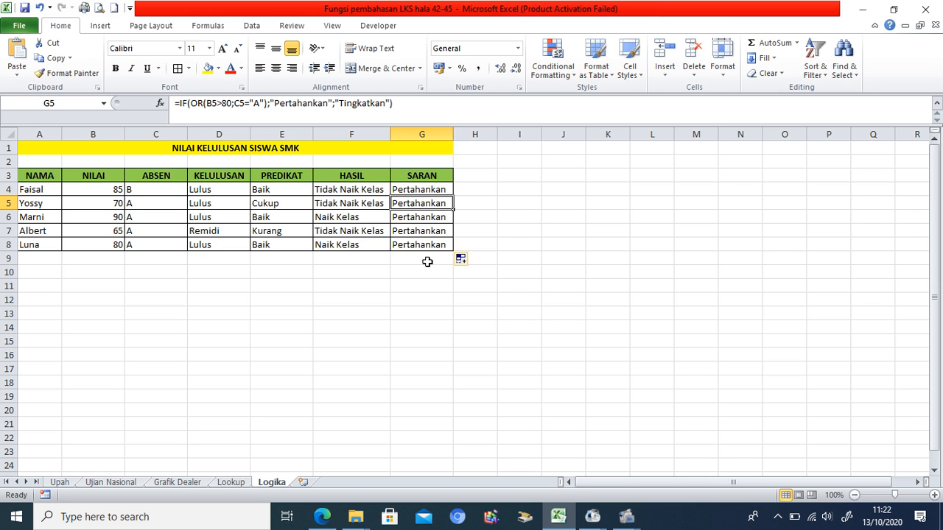